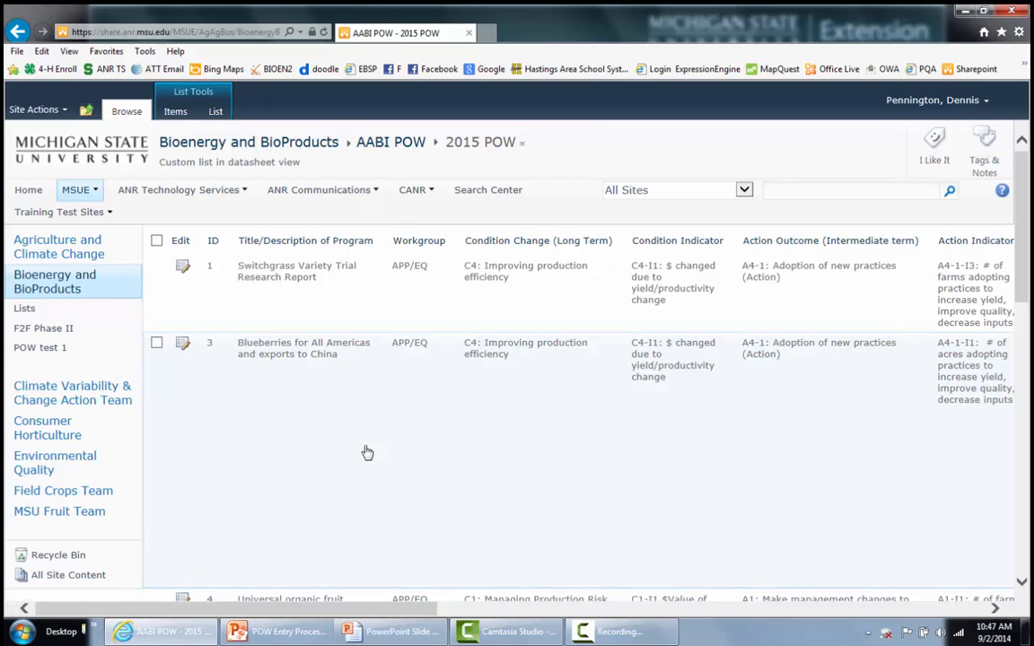
click(261, 299)
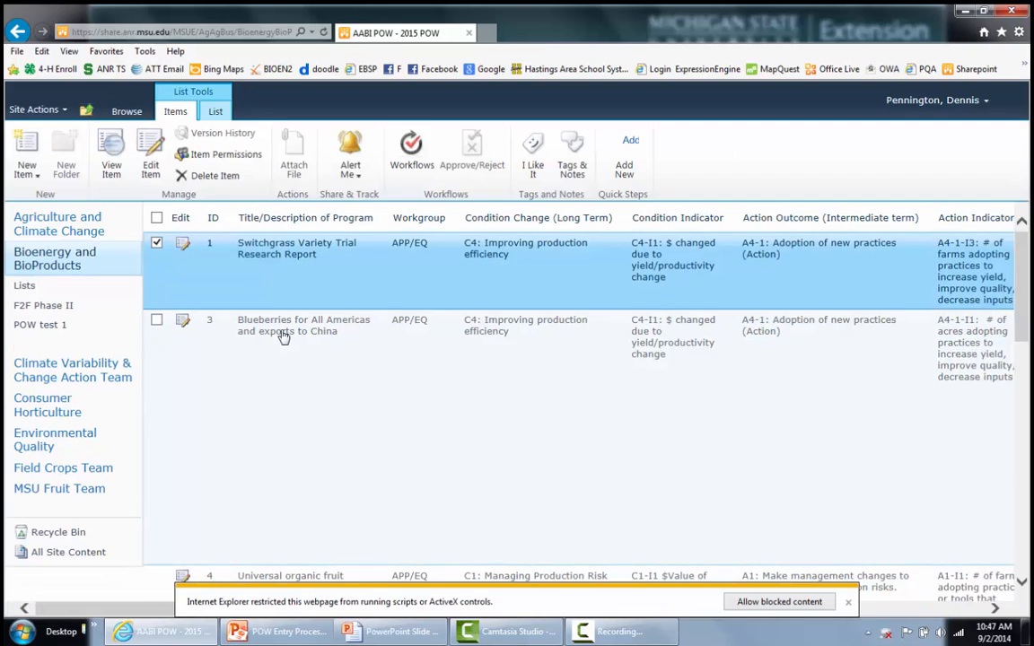
scroll(312, 472, down, 3)
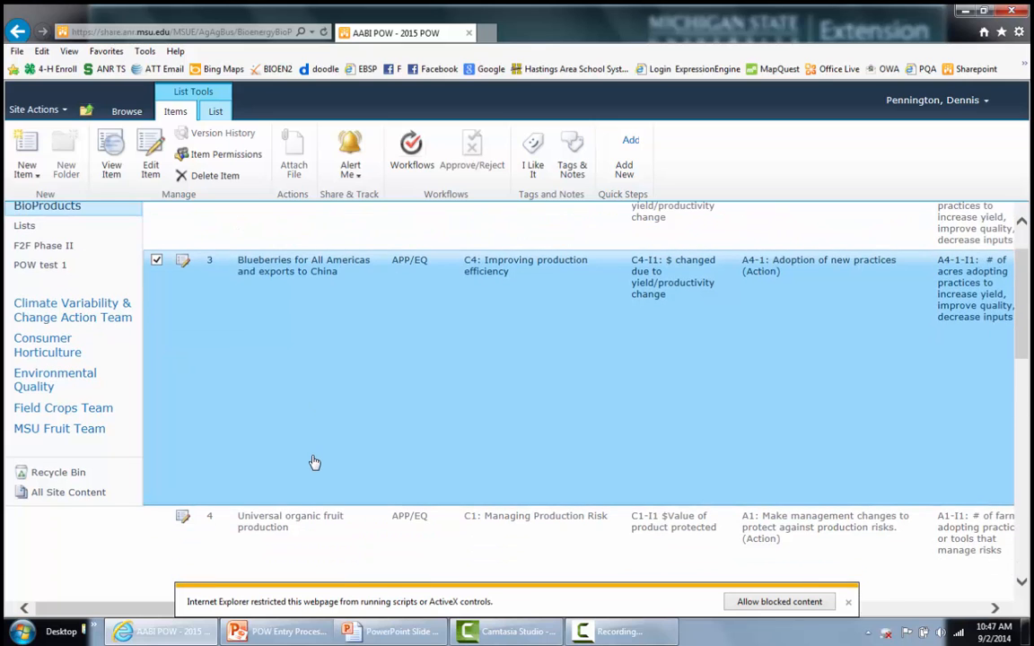
click(312, 472)
click(309, 519)
scroll(320, 521, down, 4)
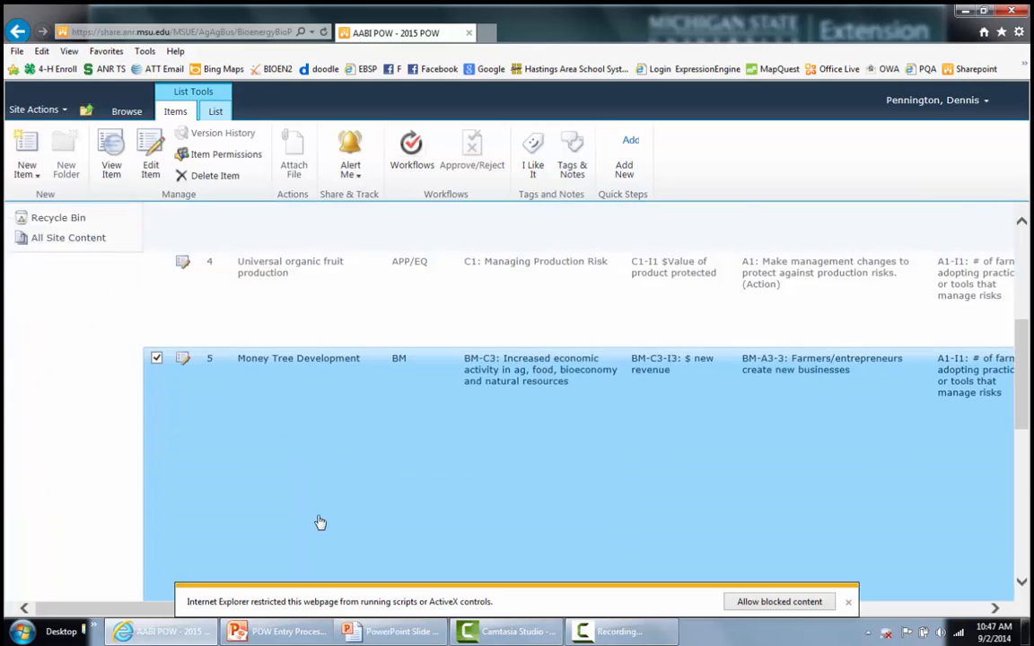
scroll(321, 519, up, 7)
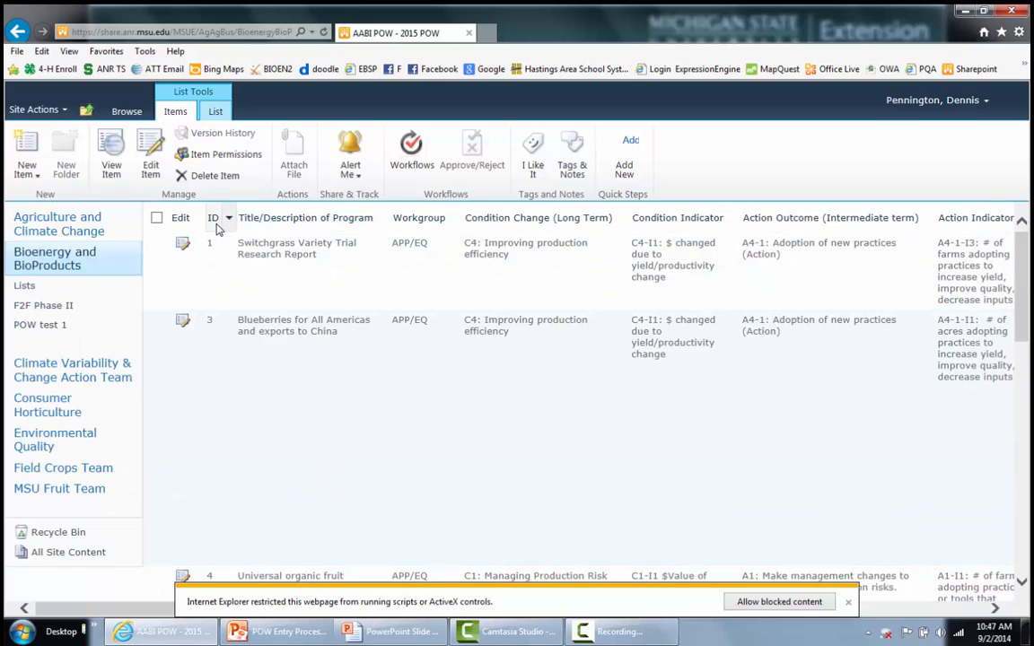
click(292, 279)
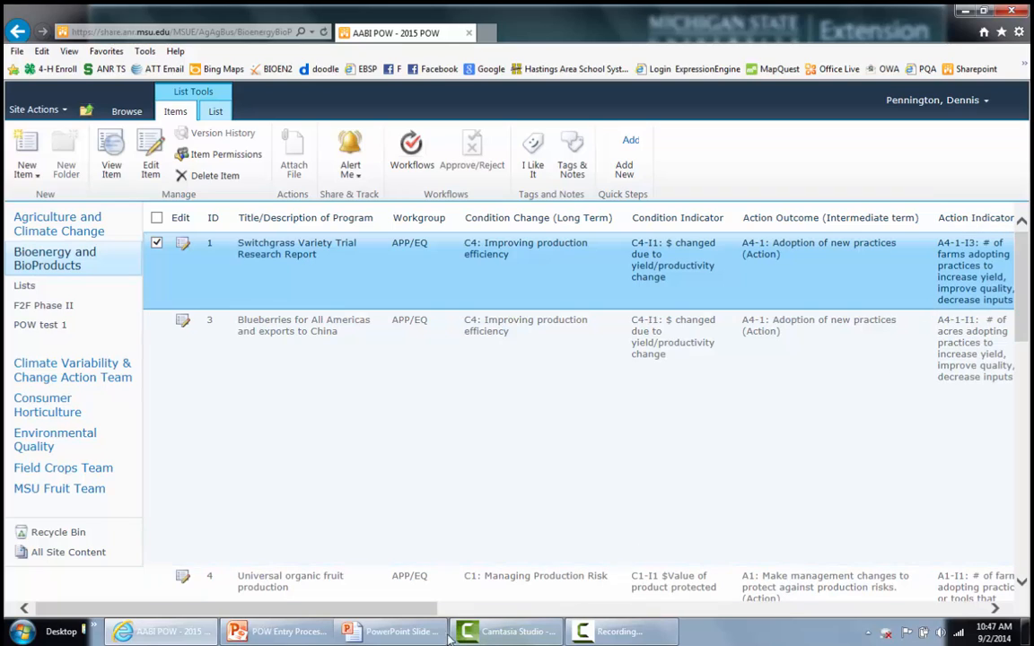
drag(432, 612, 704, 623)
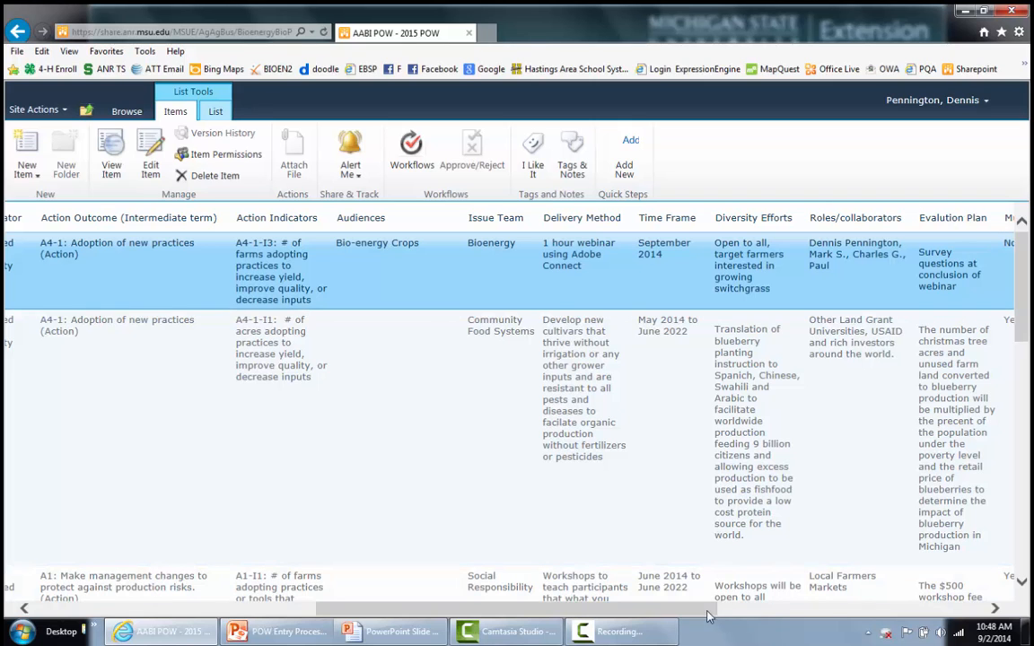
drag(708, 617, 936, 616)
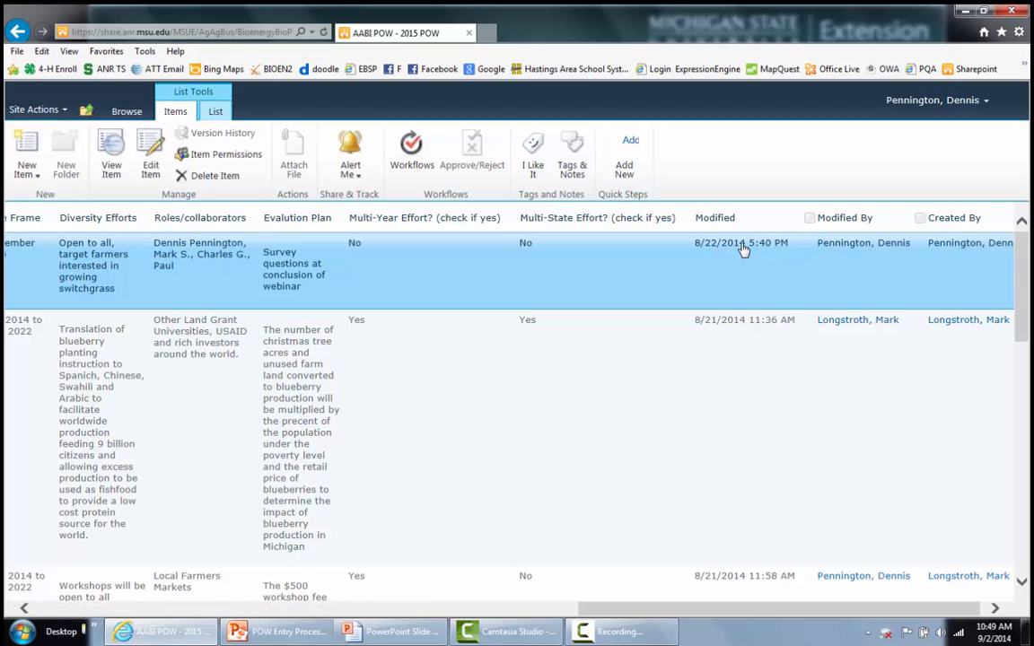
drag(746, 607, 213, 554)
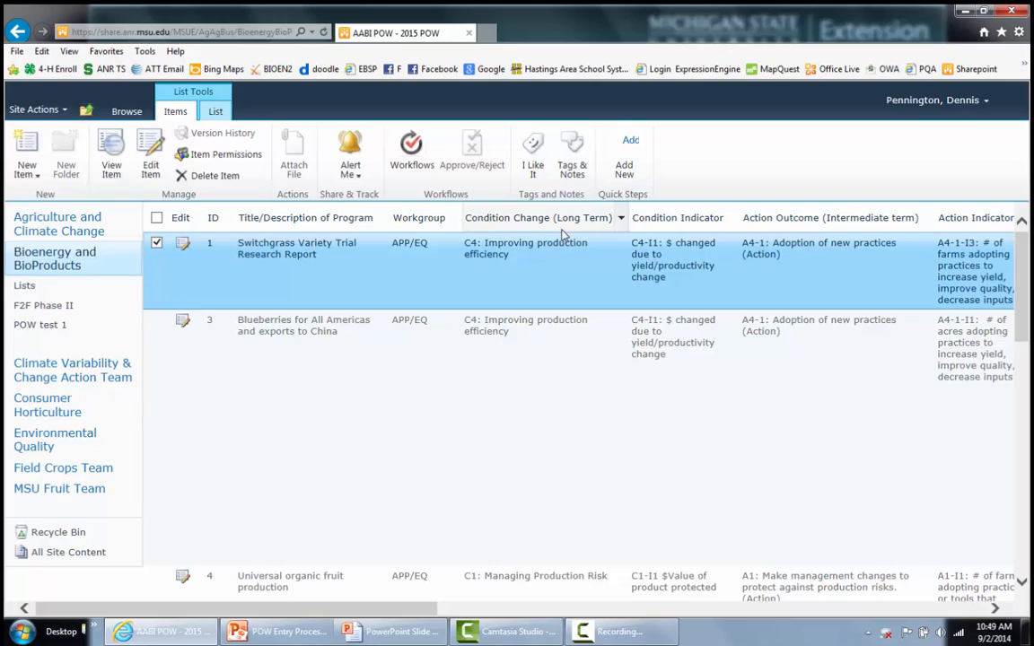
- Sort the 2015 POW list by Condition Change (Long Term), first descending, then ascending
click(621, 220)
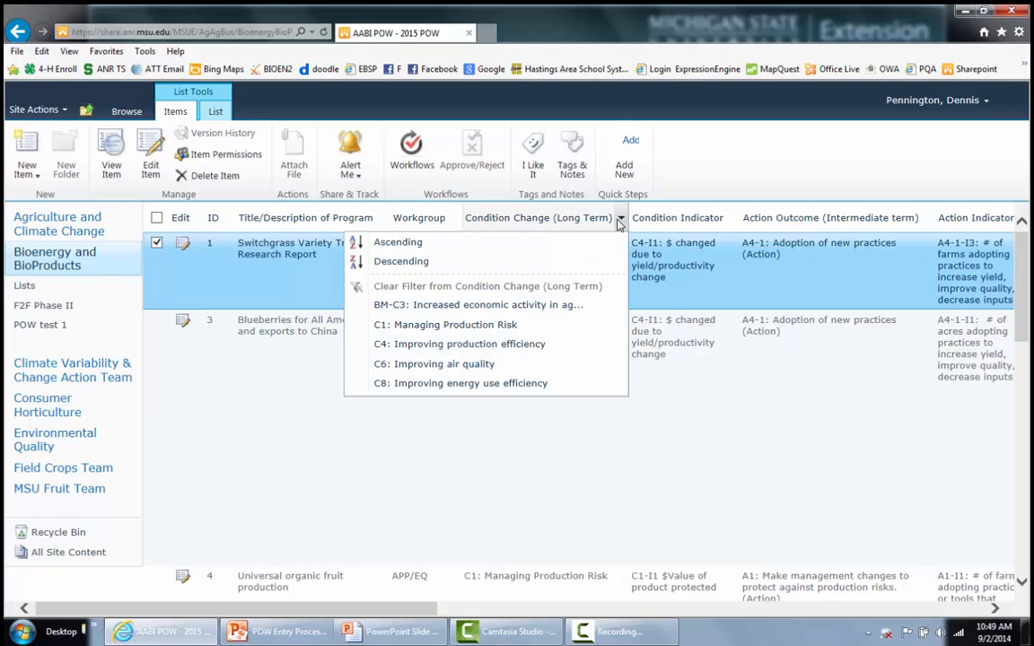
click(397, 263)
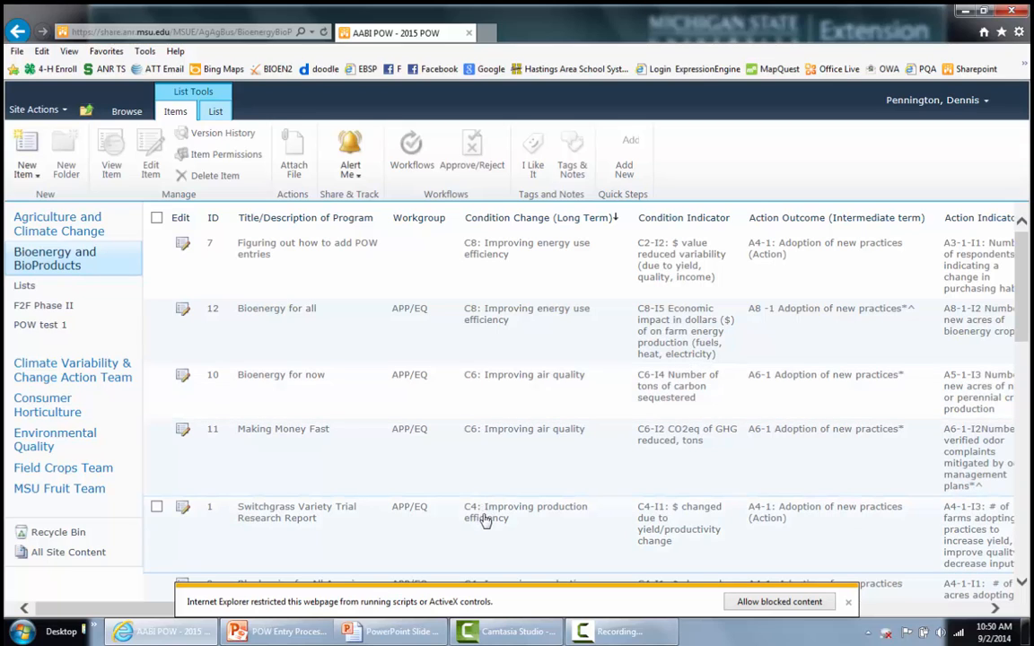
click(557, 217)
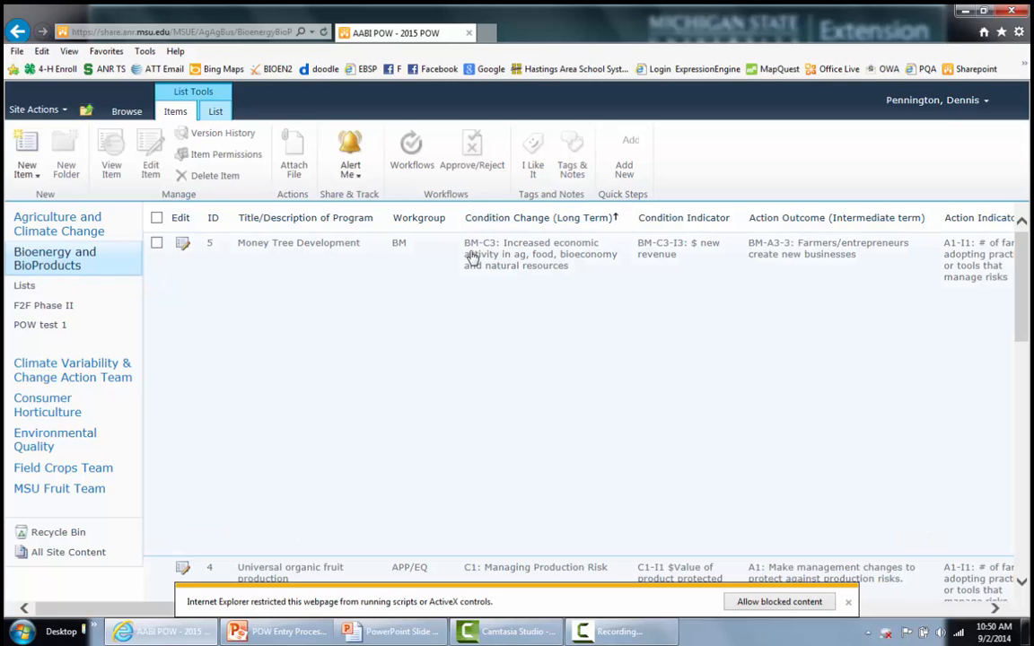
scroll(554, 332, down, 5)
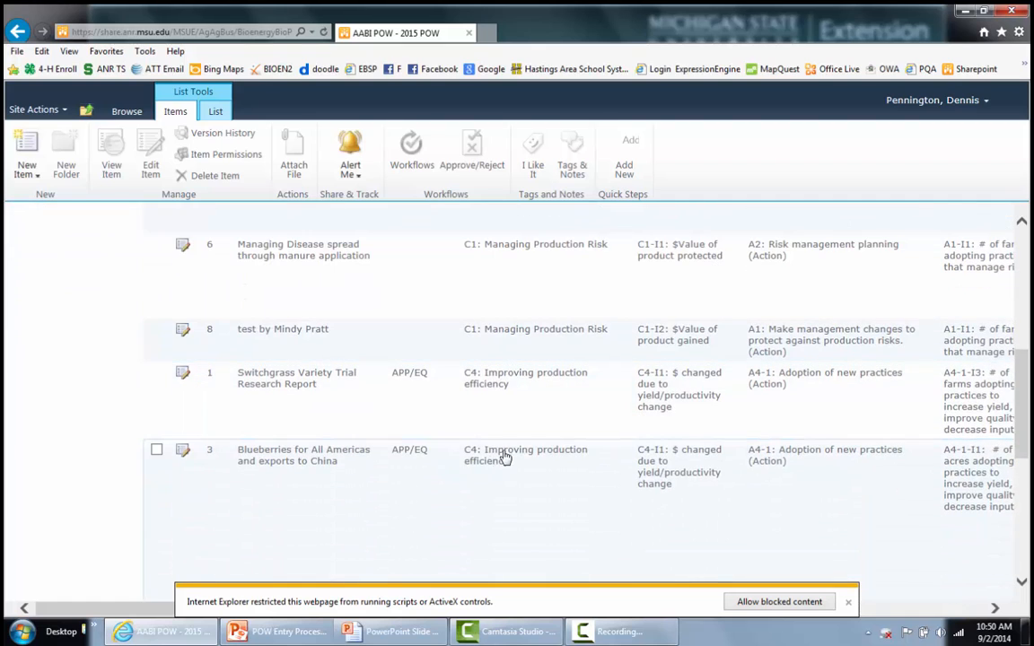
scroll(503, 457, up, 5)
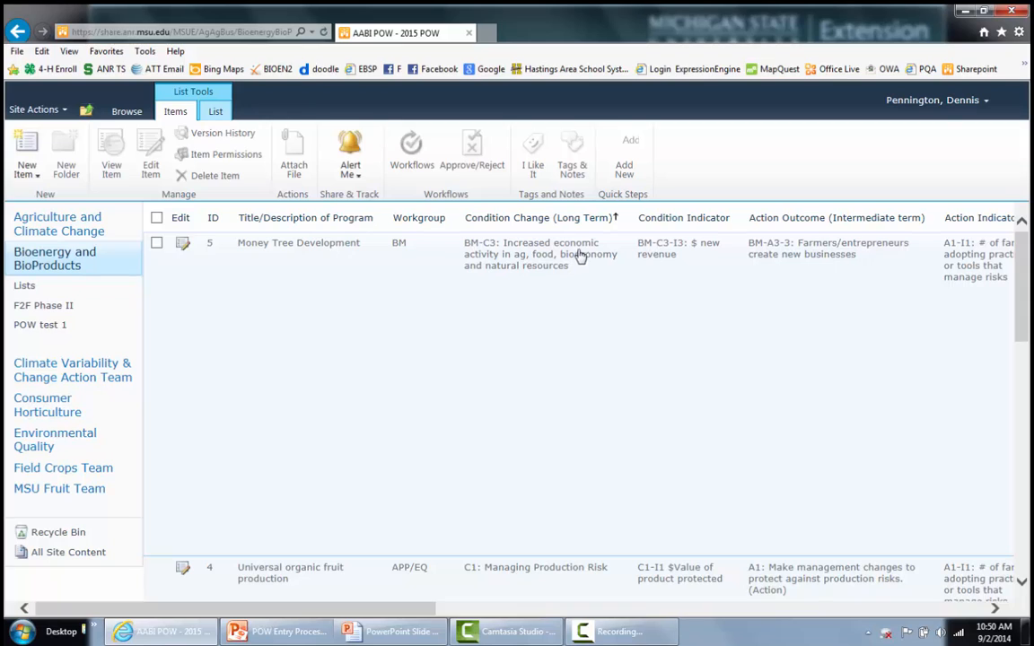
click(628, 221)
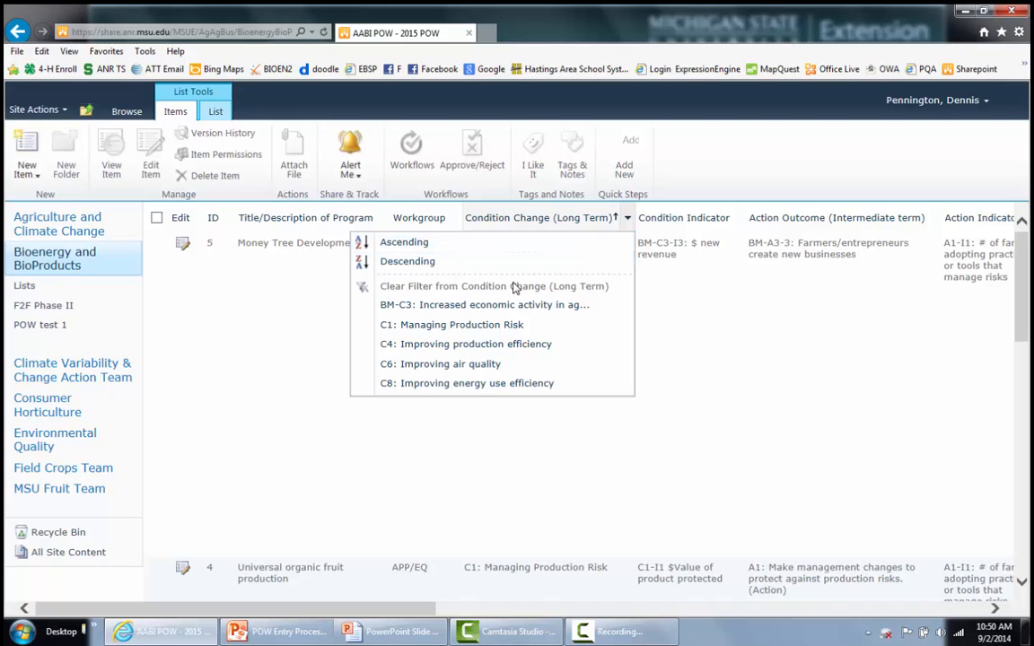
- Filter the list to C6: Improving air quality, then clear that filter to show all entries
click(478, 364)
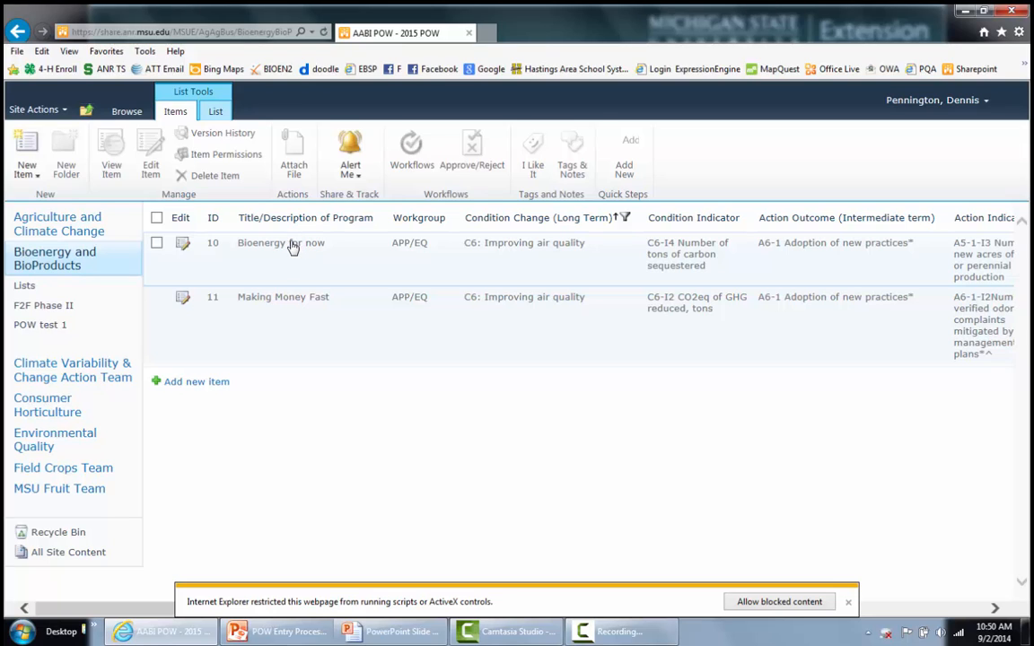
click(618, 220)
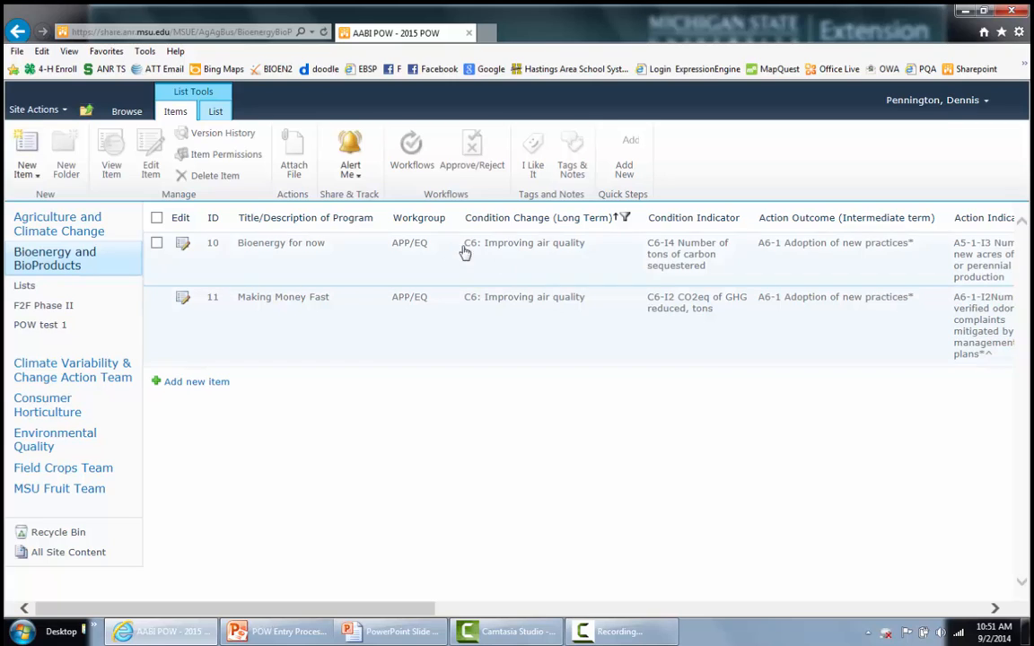
click(626, 220)
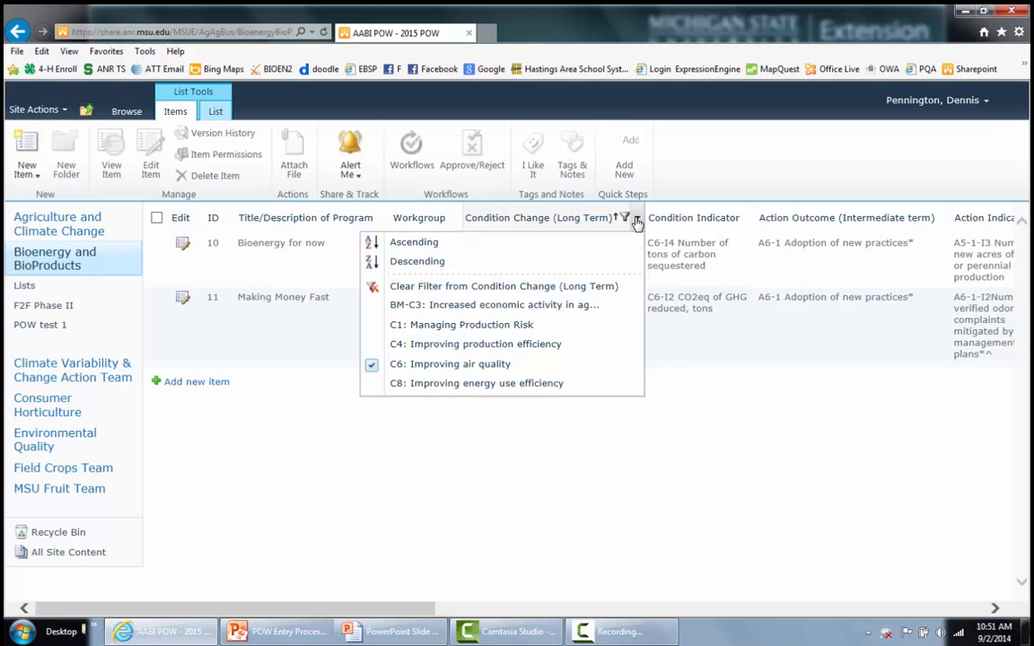
click(494, 290)
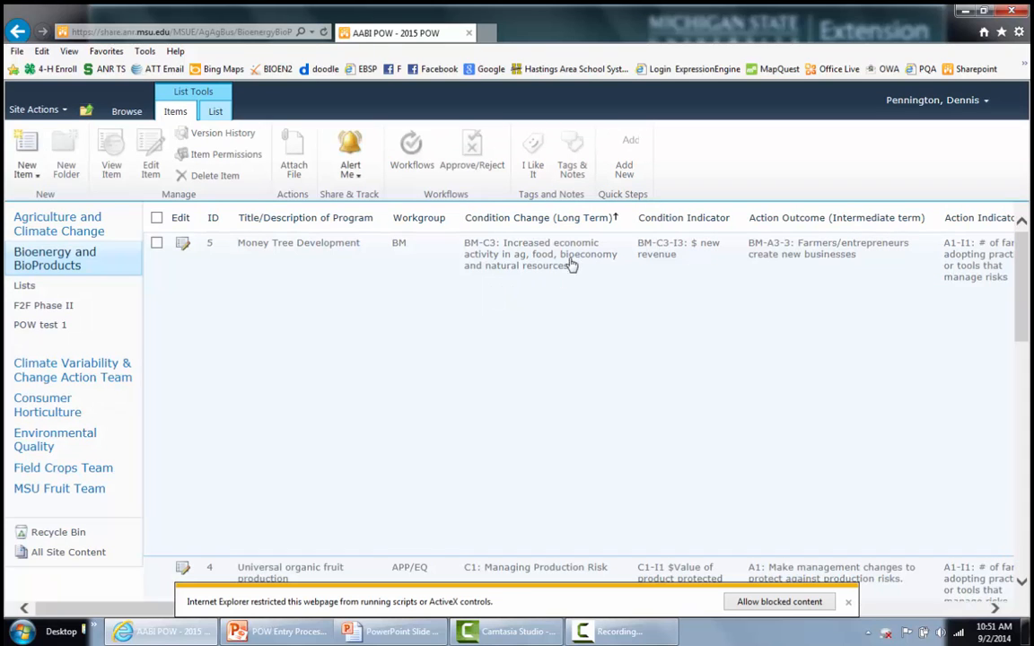
scroll(491, 331, down, 6)
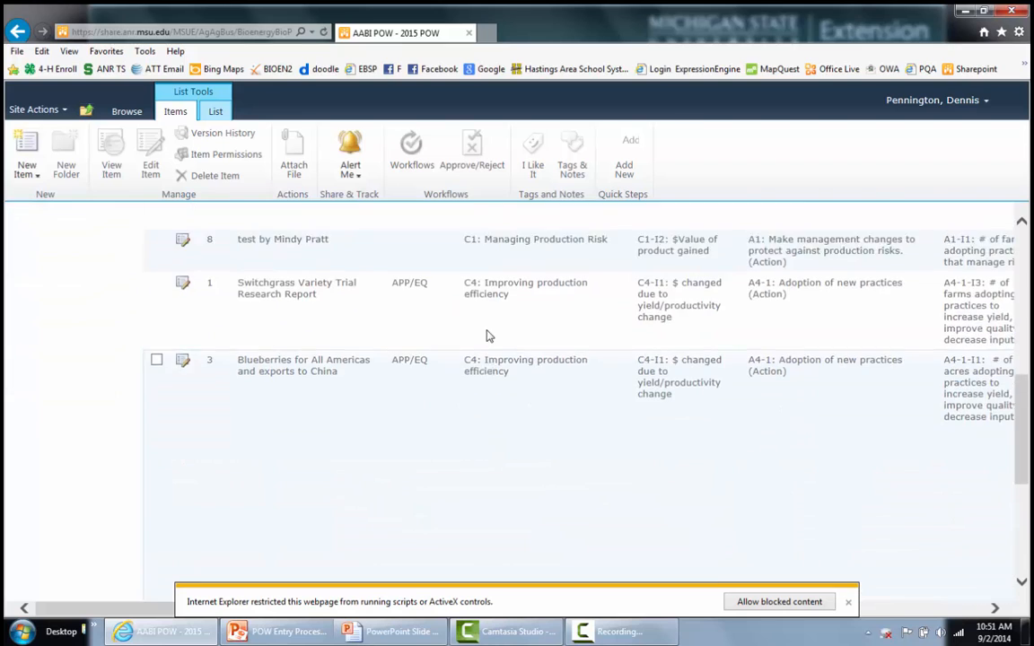
scroll(487, 337, up, 3)
scroll(486, 337, up, 3)
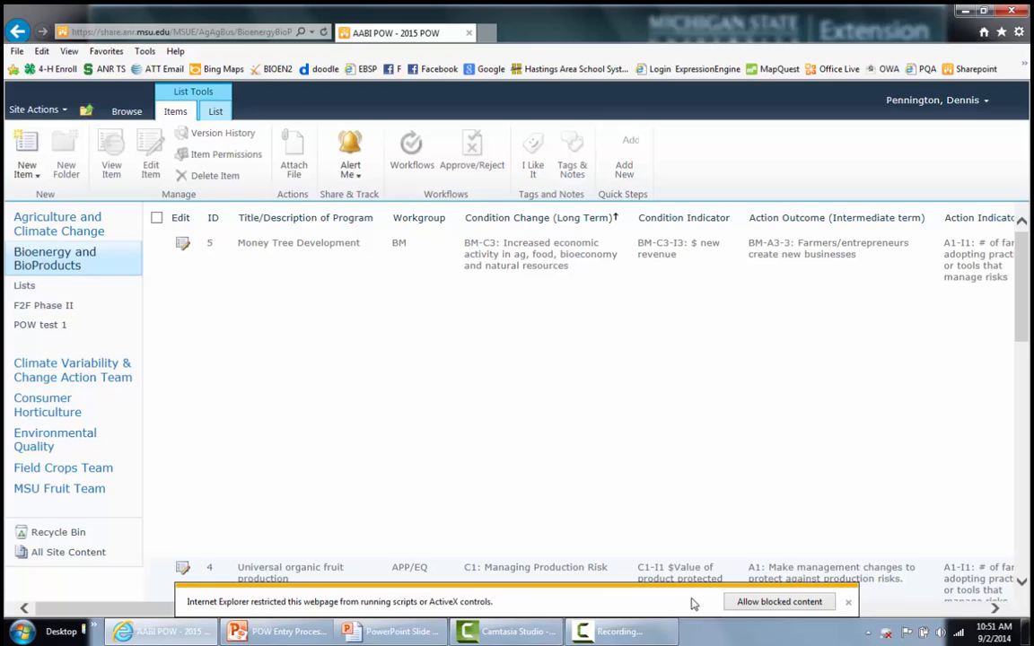
- Allow the page's blocked content and retry resending the data so the list reloads
click(777, 603)
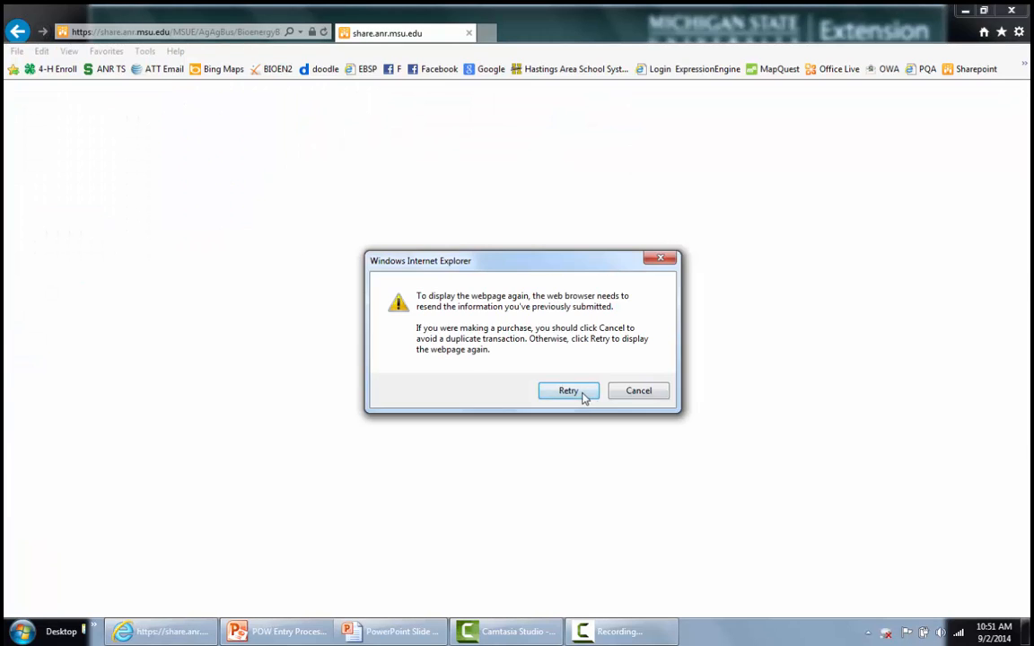
click(583, 392)
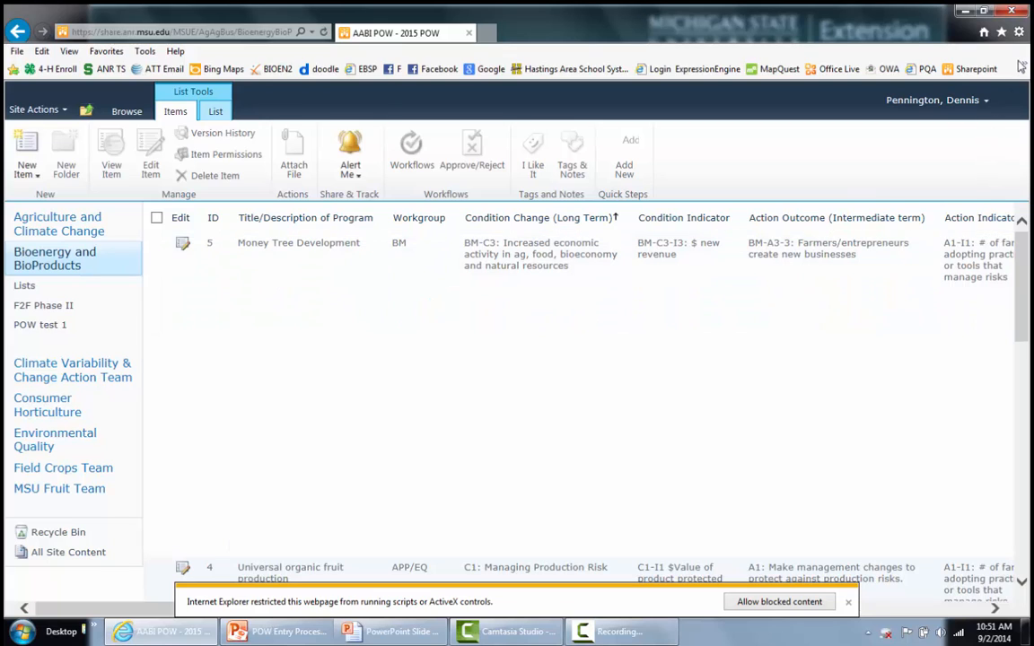
click(1020, 33)
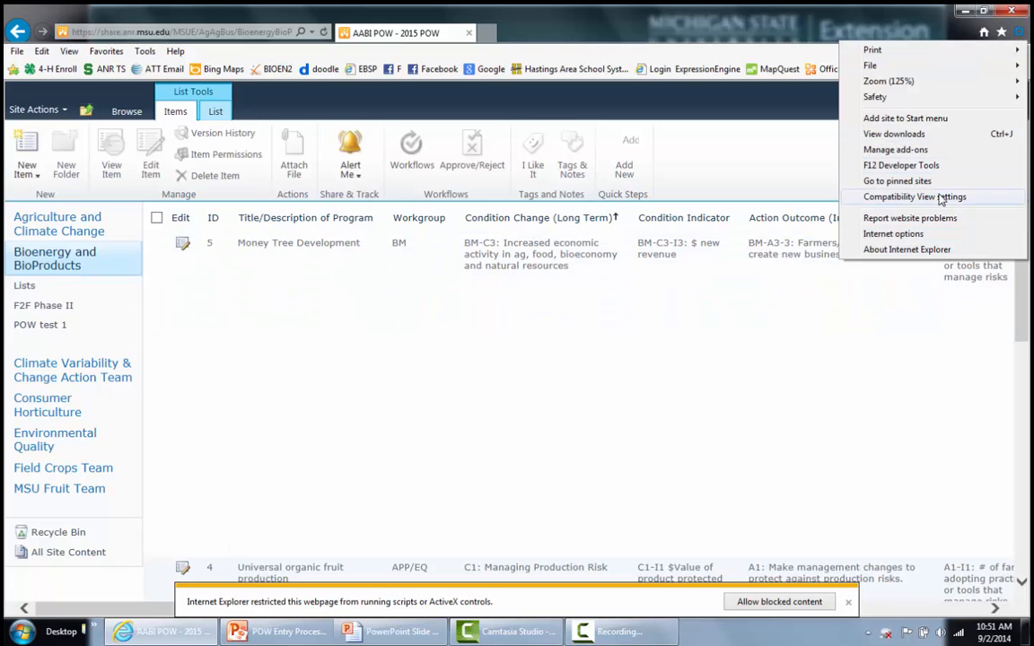
- In Internet Options Advanced, enable 'Allow active content to run in files on My Computer' and apply
click(909, 236)
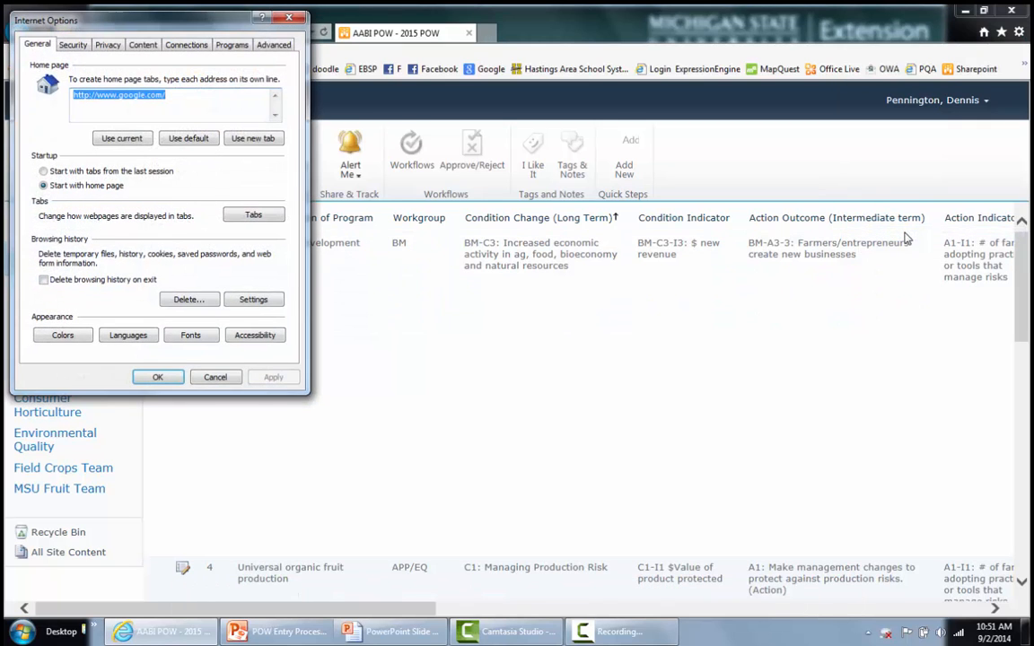
click(271, 48)
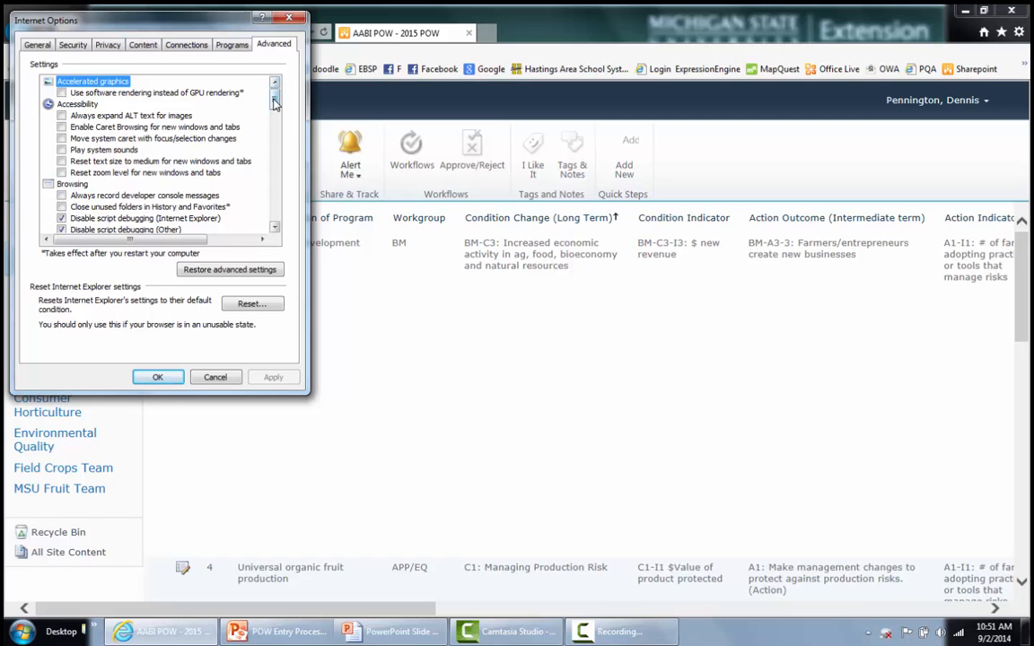
drag(275, 103, 275, 146)
click(61, 82)
click(81, 207)
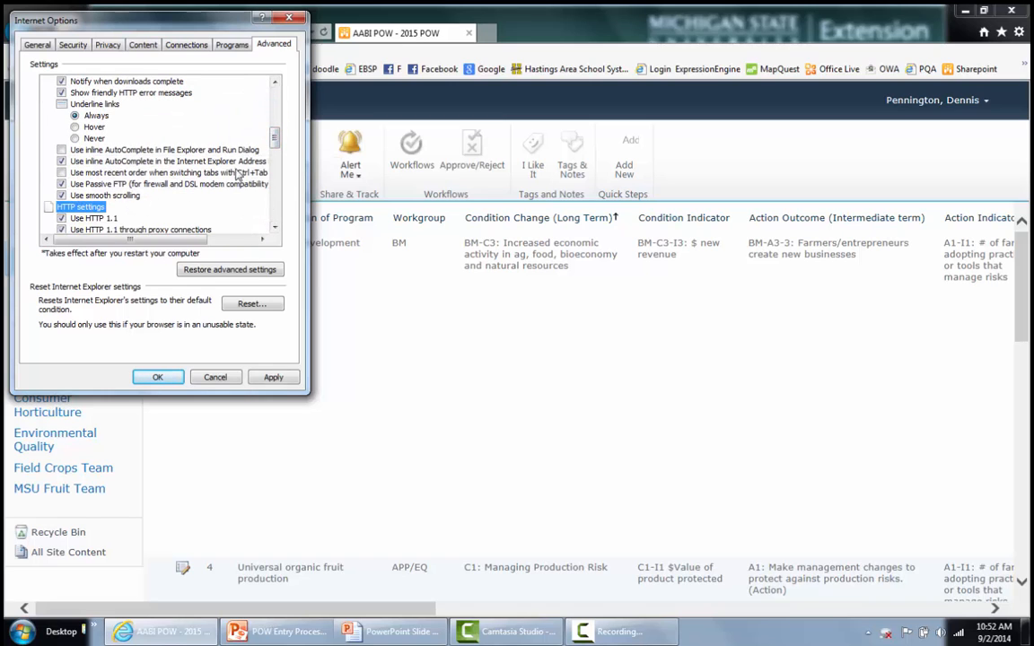
drag(275, 140, 276, 192)
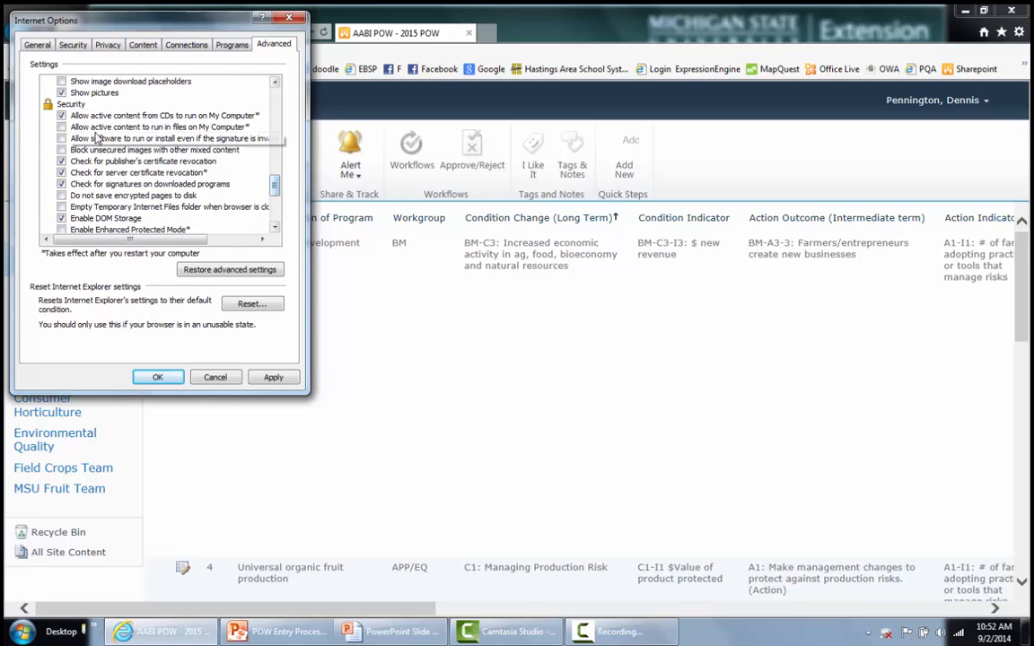
click(75, 105)
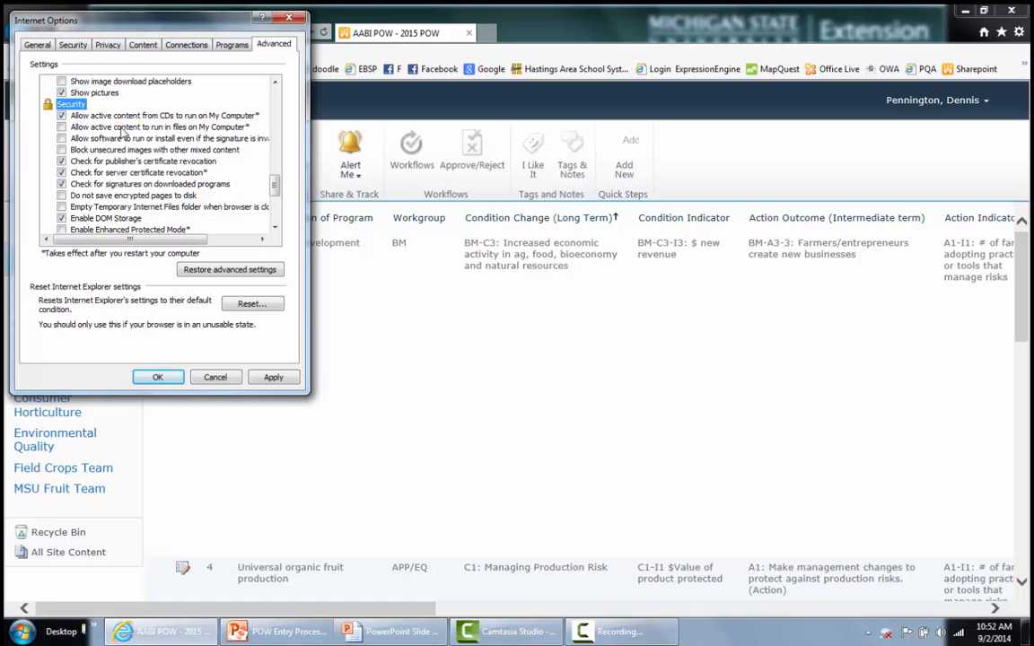
click(61, 127)
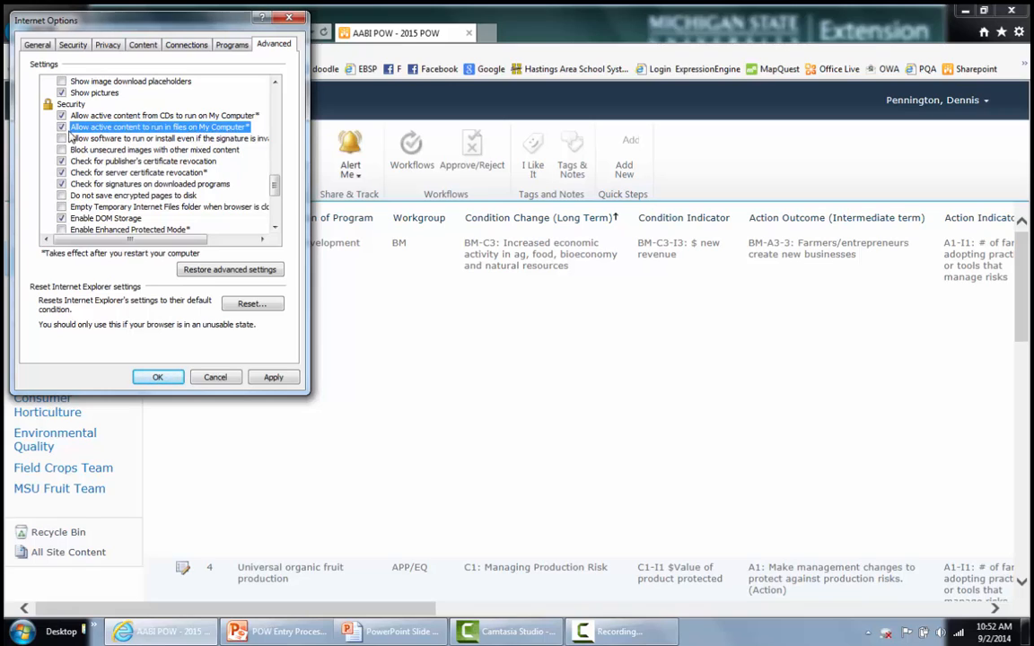
click(272, 378)
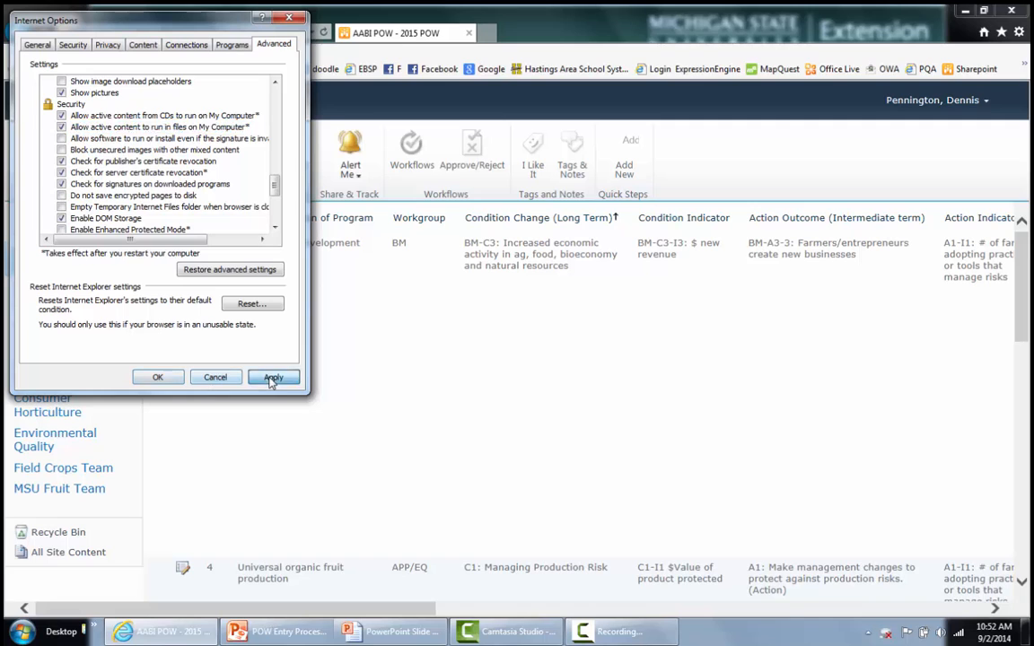
click(167, 377)
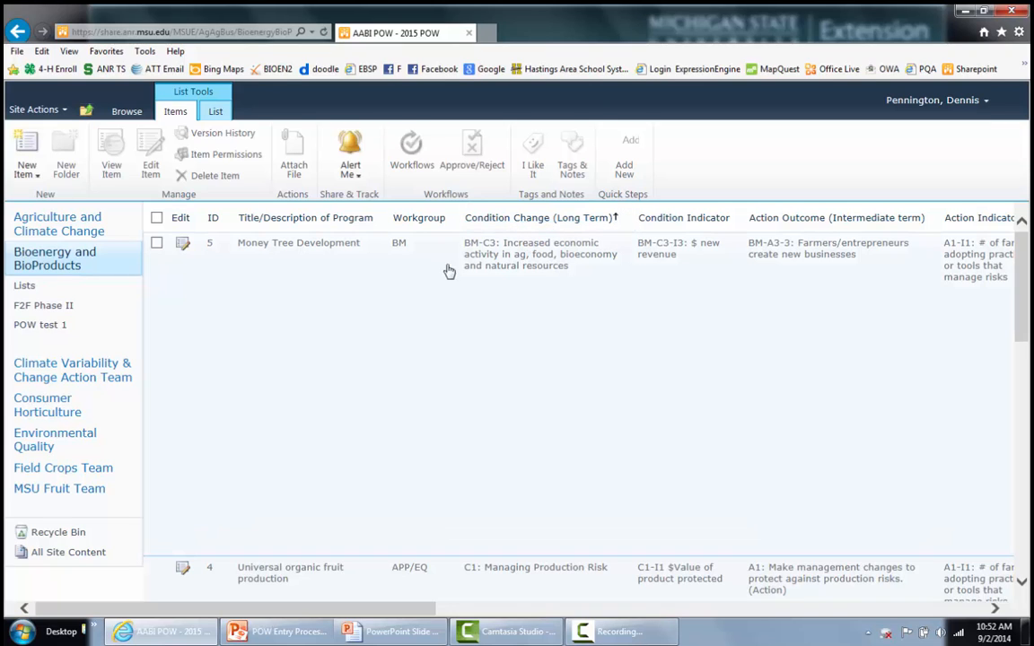
- Scroll down the POW list to its last entry, item 12 'Bioenergy for all'
scroll(386, 389, down, 5)
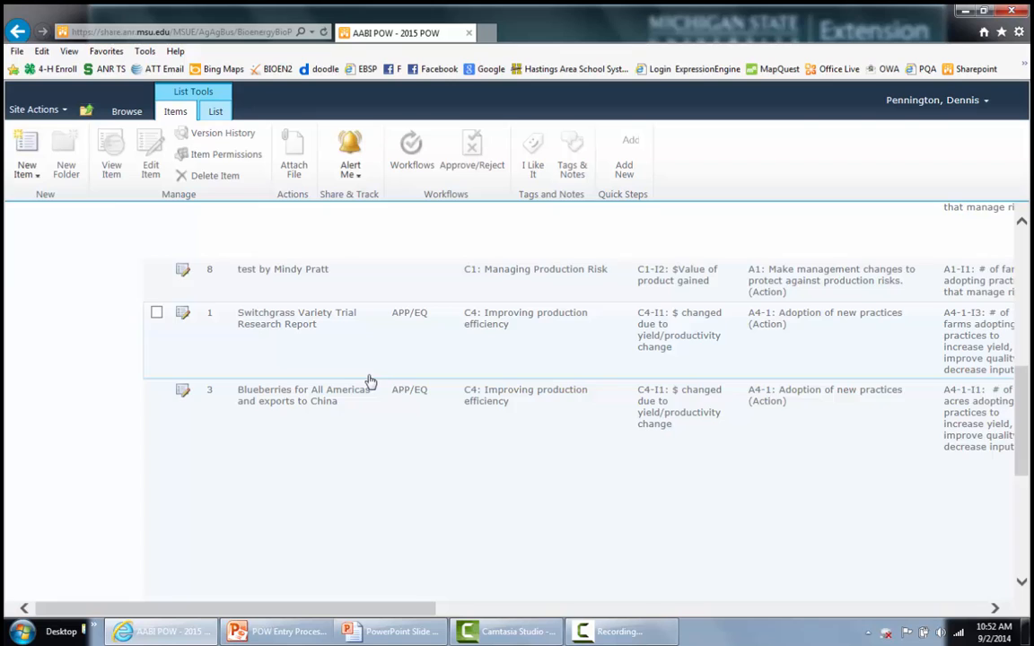
scroll(369, 381, up, 5)
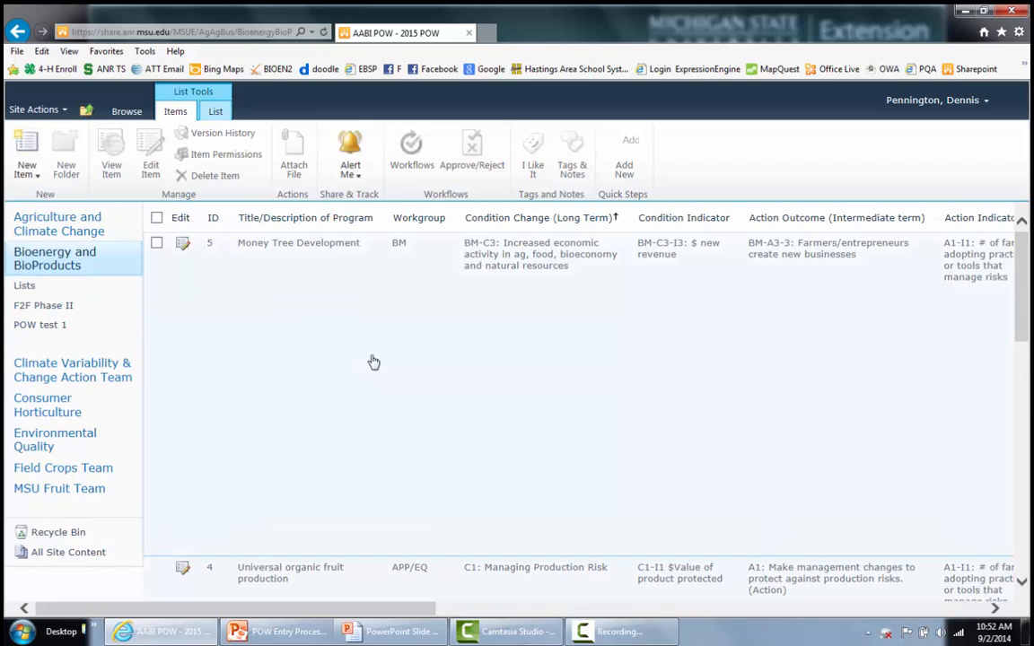
drag(1023, 285, 1026, 500)
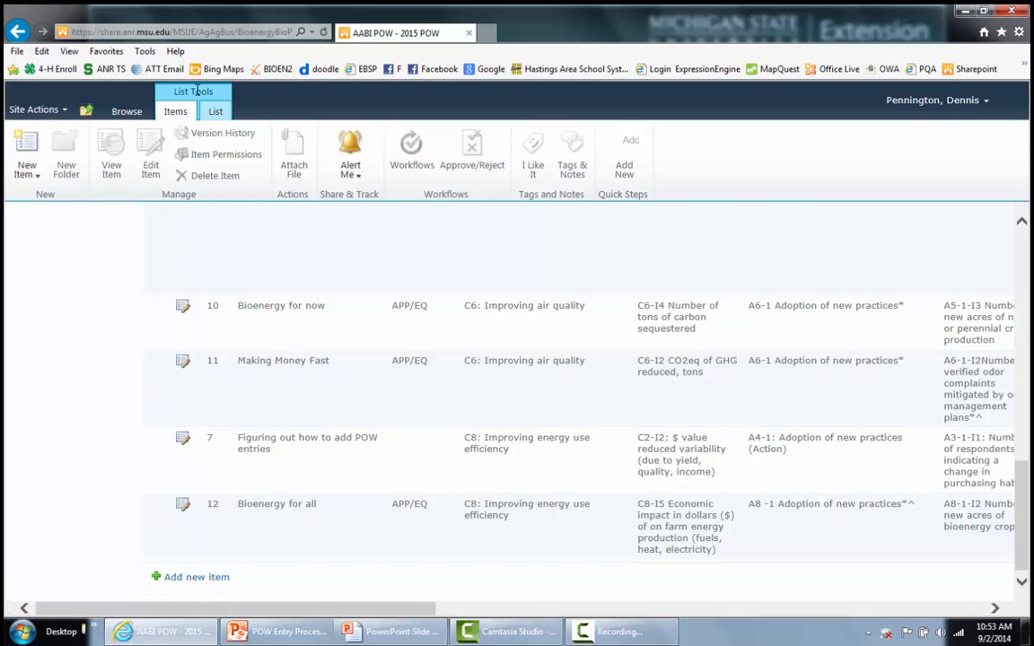
click(28, 149)
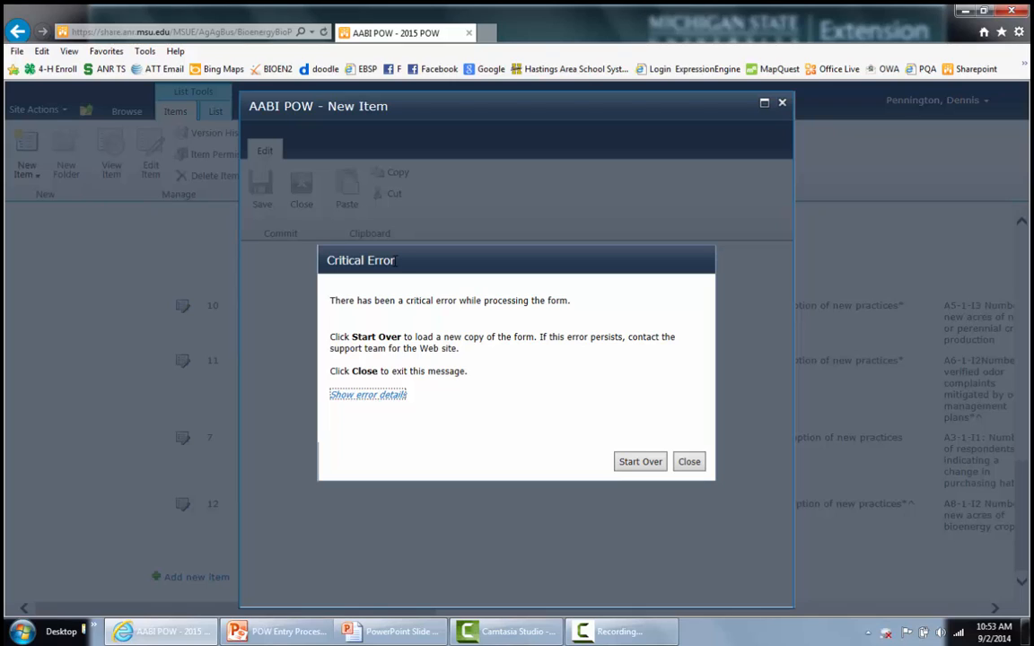
click(688, 462)
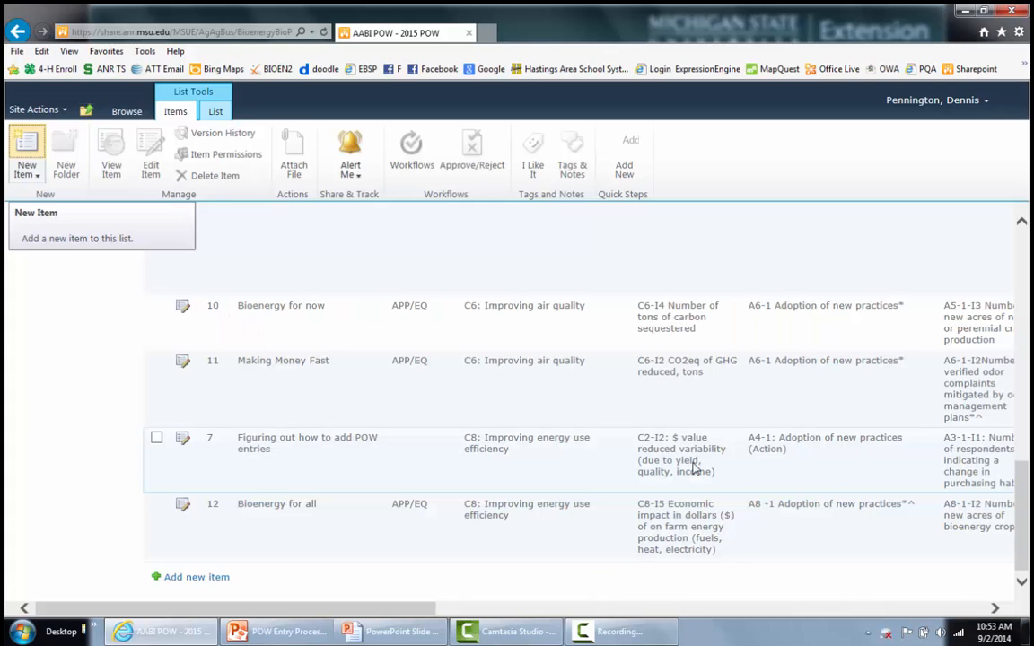
click(1021, 33)
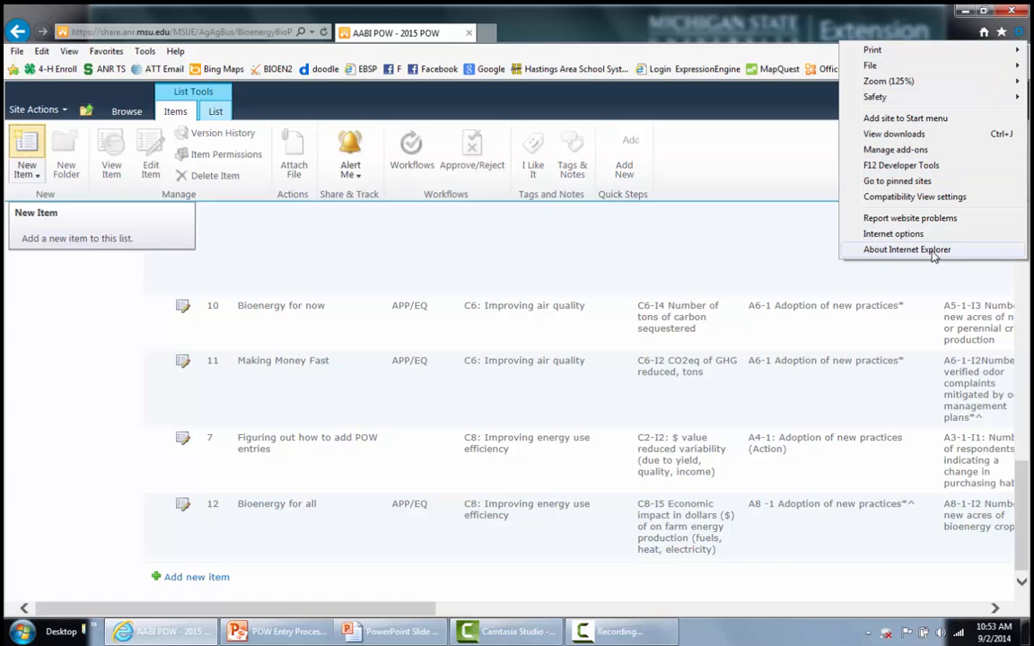
click(893, 253)
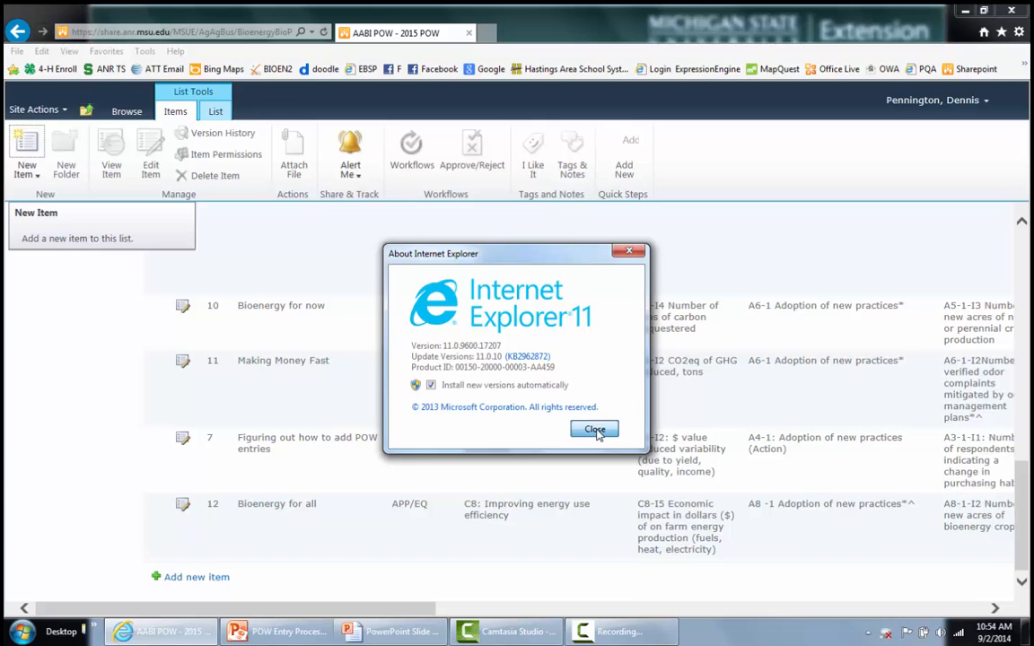
click(595, 430)
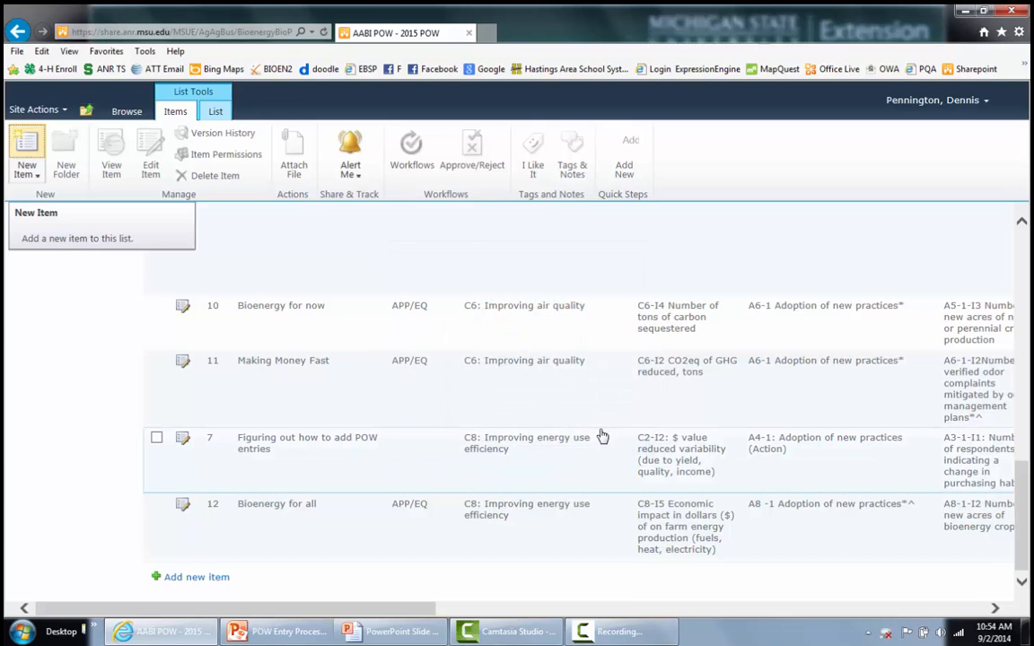
- Add msu.edu to the Compatibility View sites and close the settings
click(1019, 34)
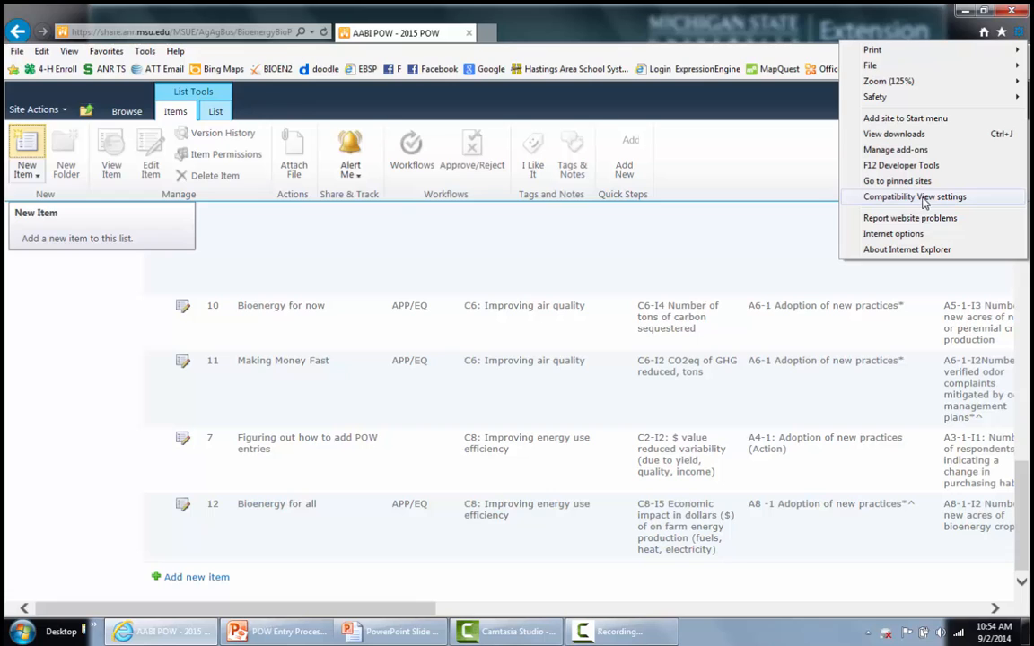
click(866, 200)
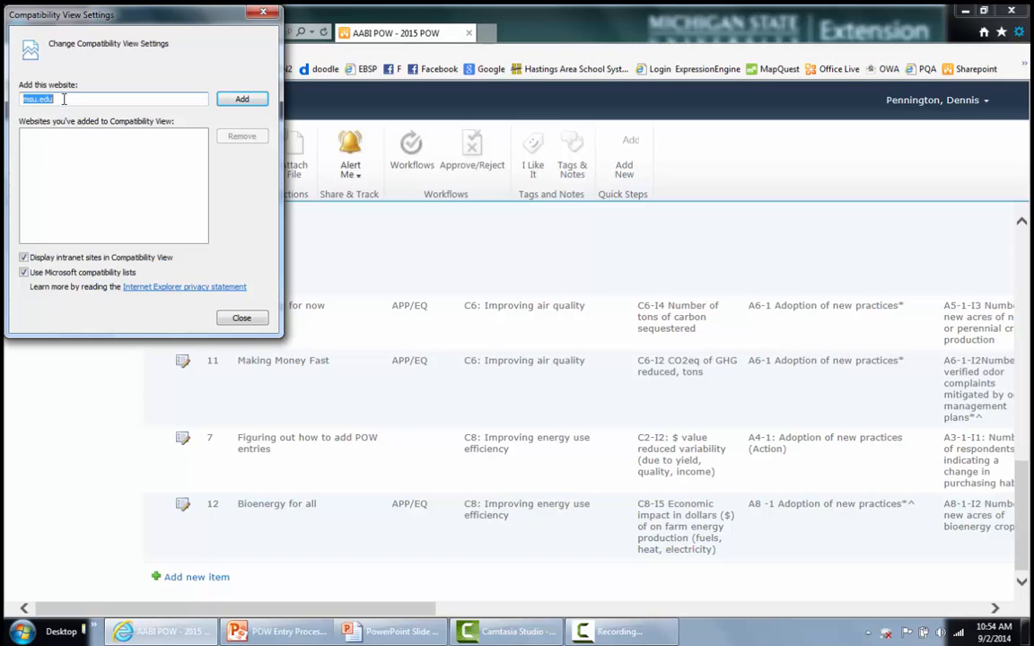
click(239, 99)
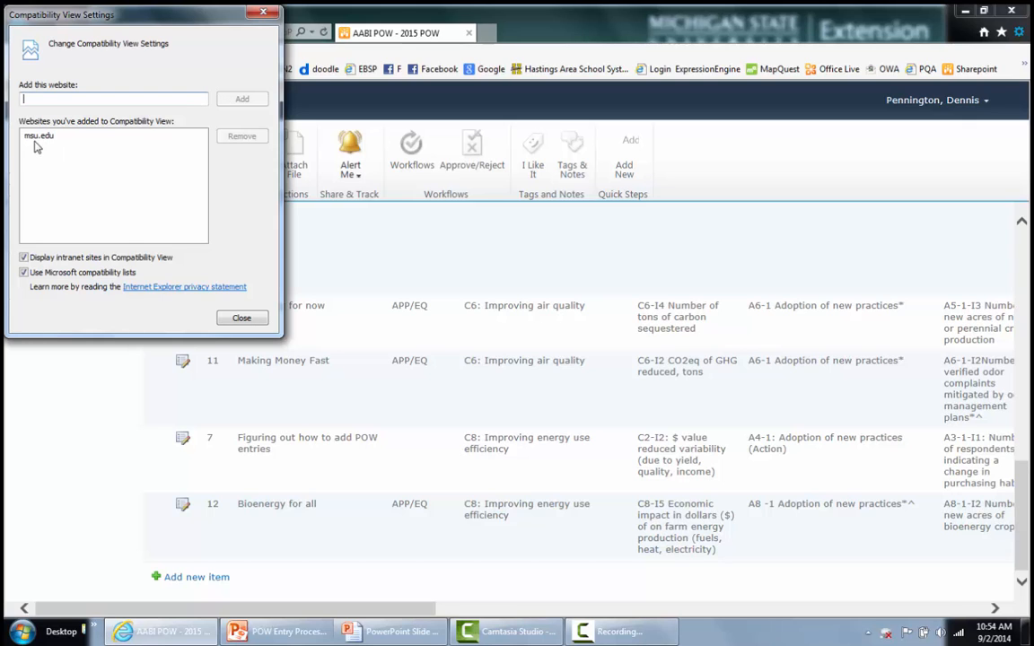
click(242, 317)
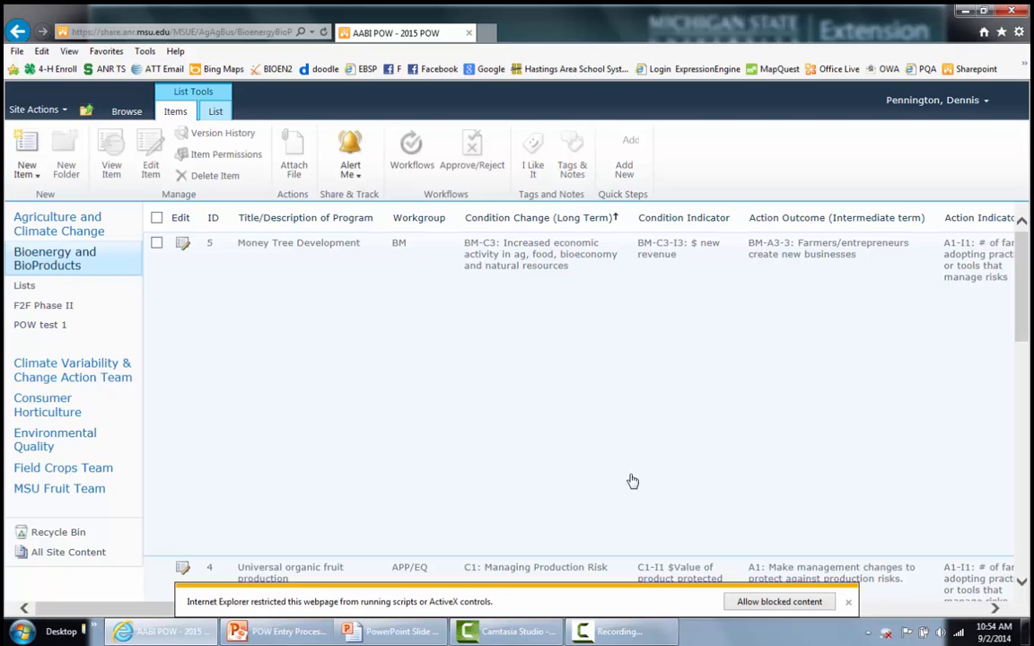
- Start a new POW item titled 'Corn Stover Harvest Project' with workgroup APP/EQ
scroll(369, 444, down, 10)
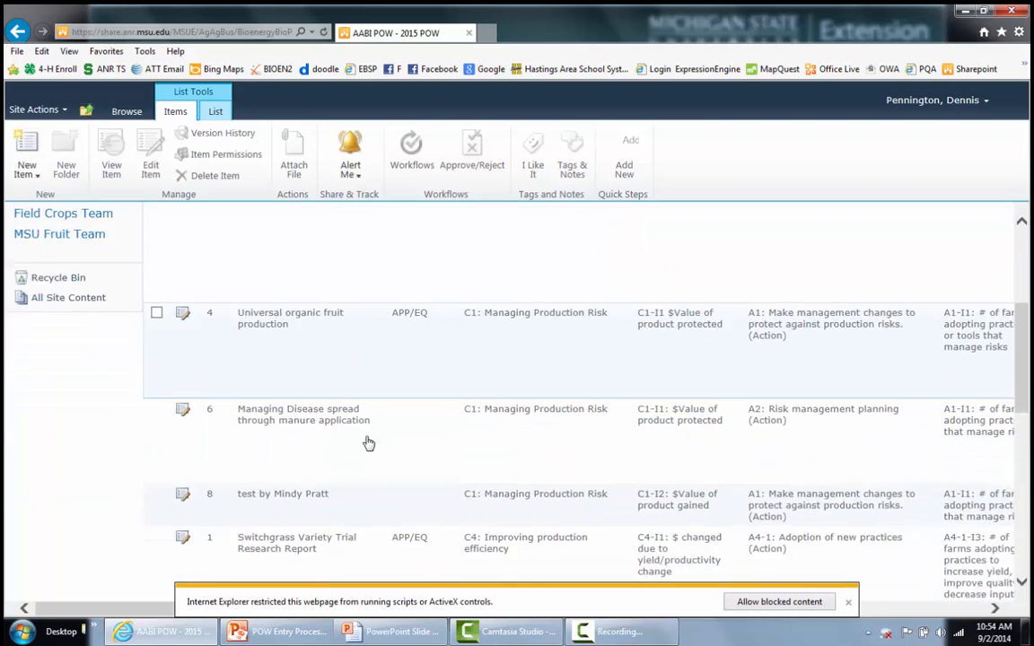
scroll(360, 446, down, 1)
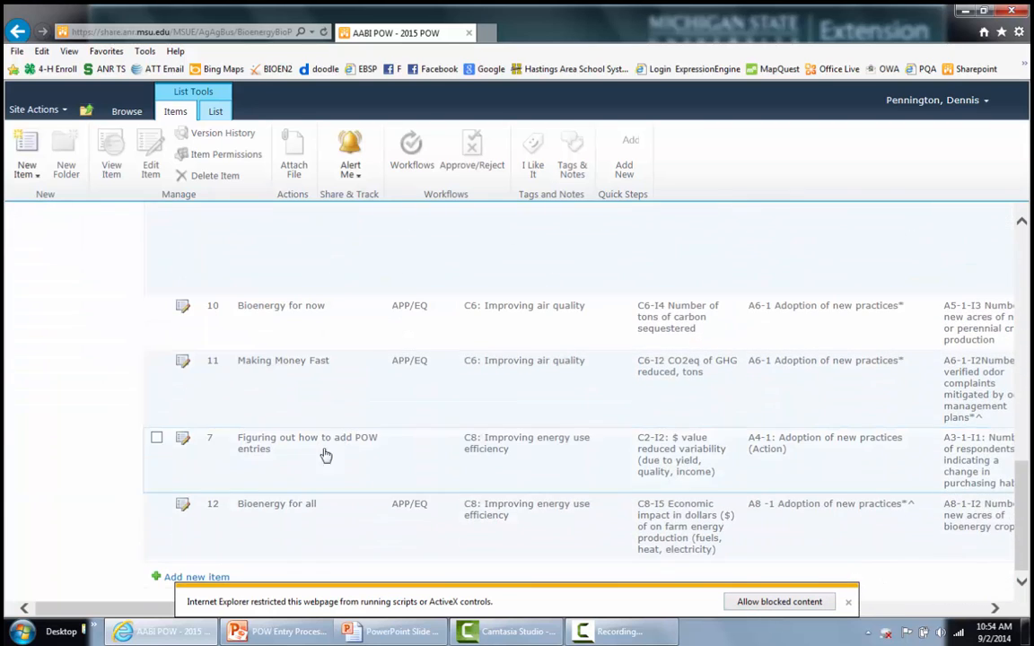
click(169, 575)
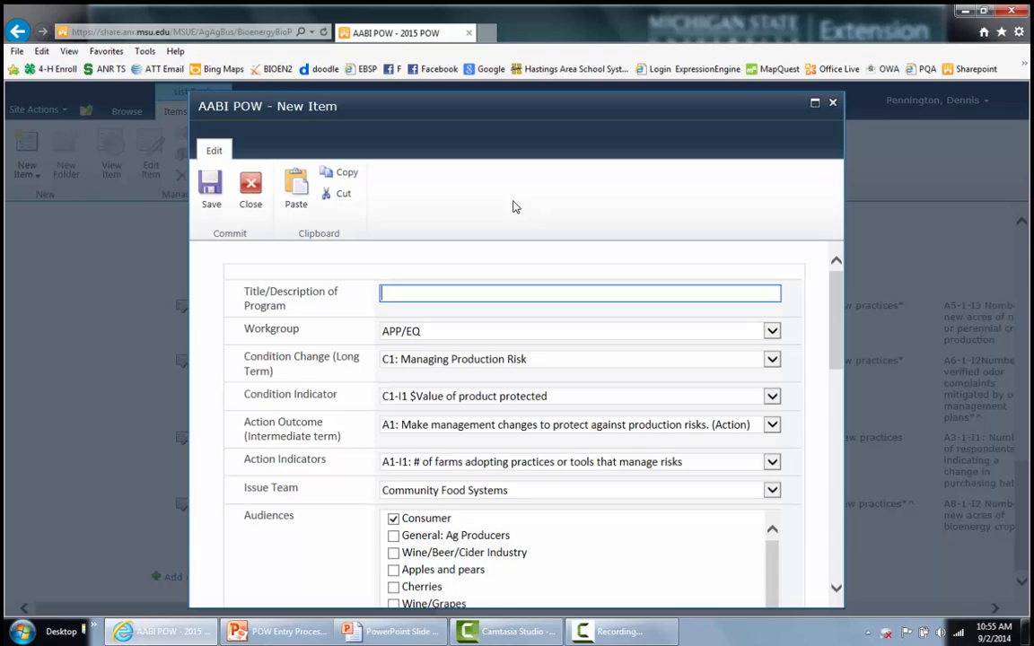
text(Corn Stover Harvest Project)
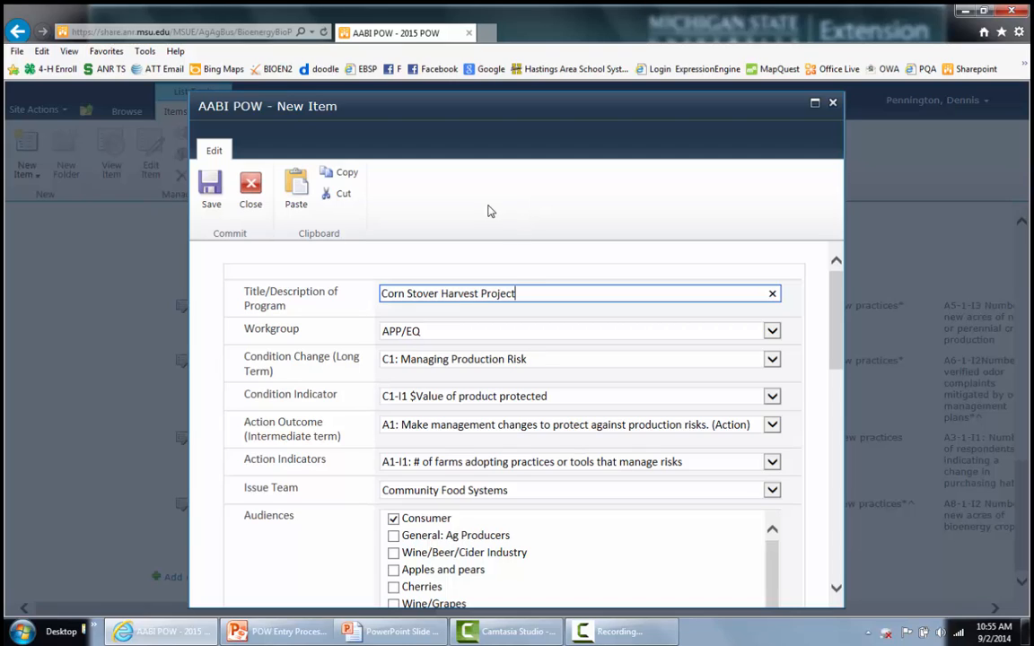
click(431, 335)
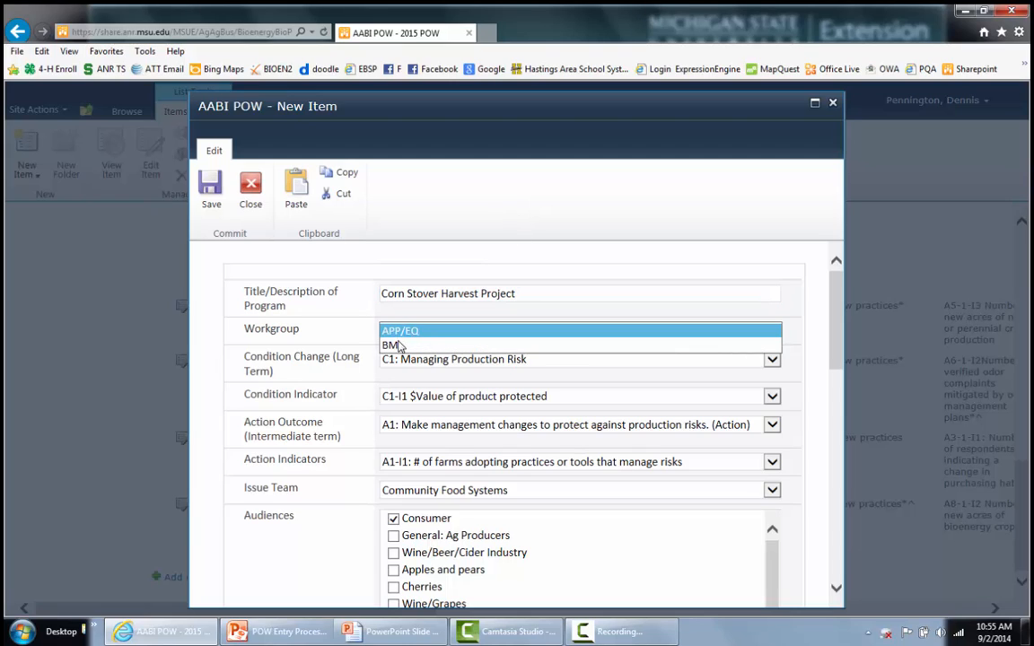
click(402, 333)
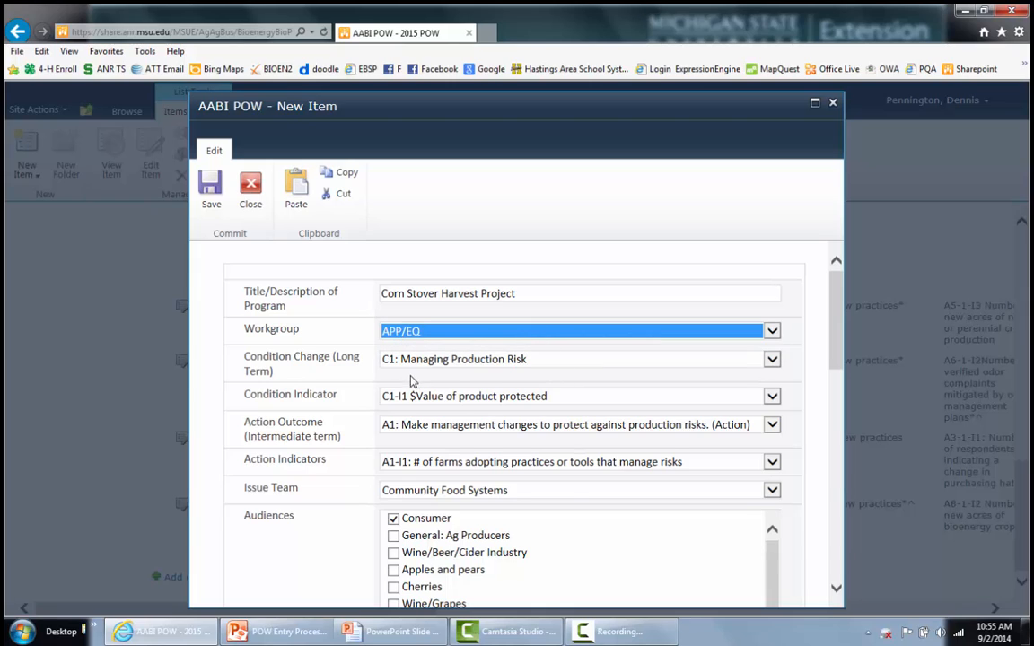
- Set Condition Change to C4: Improving production efficiency and open the Condition Indicator choices
click(540, 364)
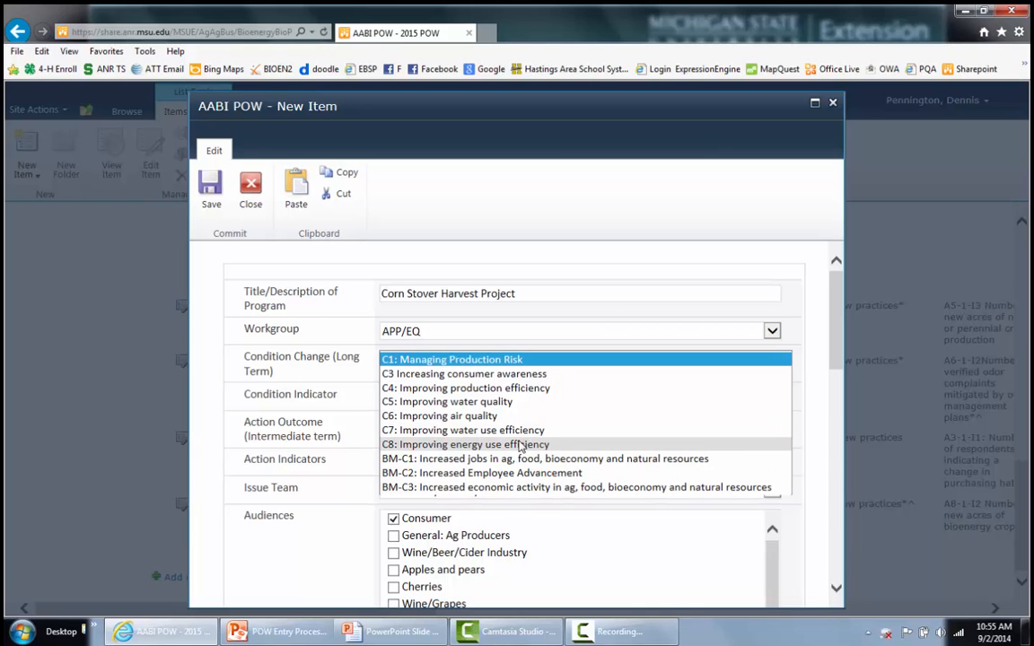
click(506, 390)
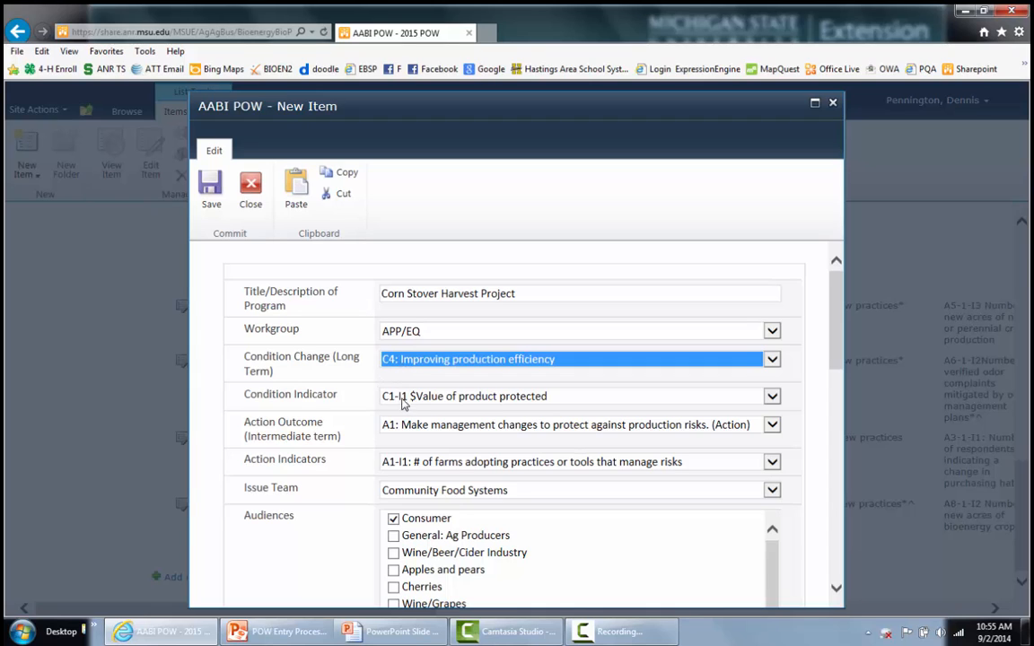
click(396, 398)
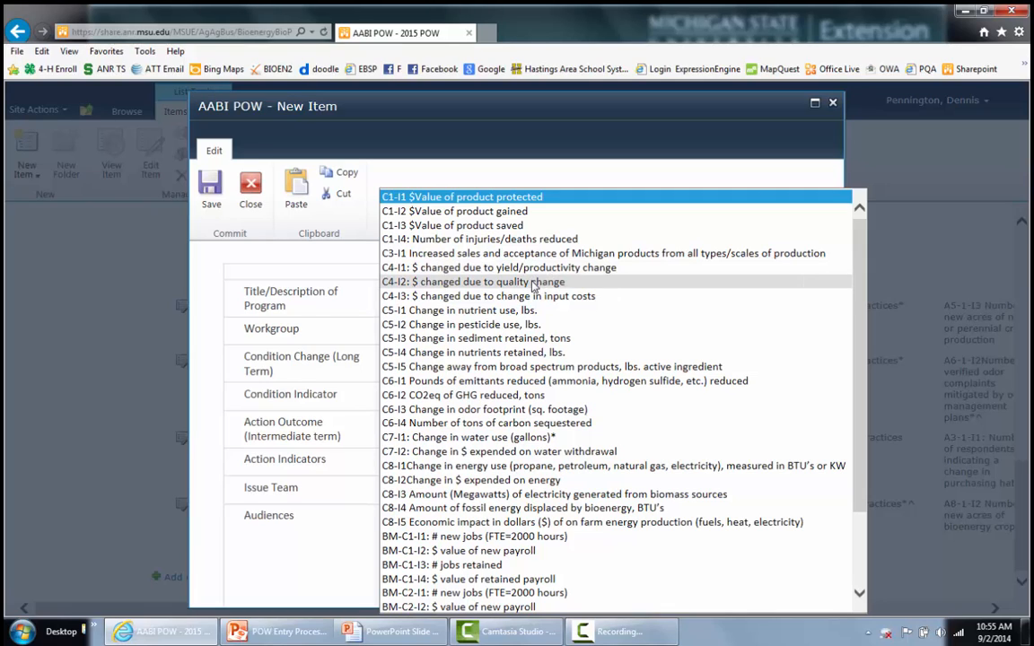
- Choose C4-I1 as Condition Indicator, A4-2: Implementation of technology as Action Outcome, and A4-1-I3 as Action Indicator
click(502, 269)
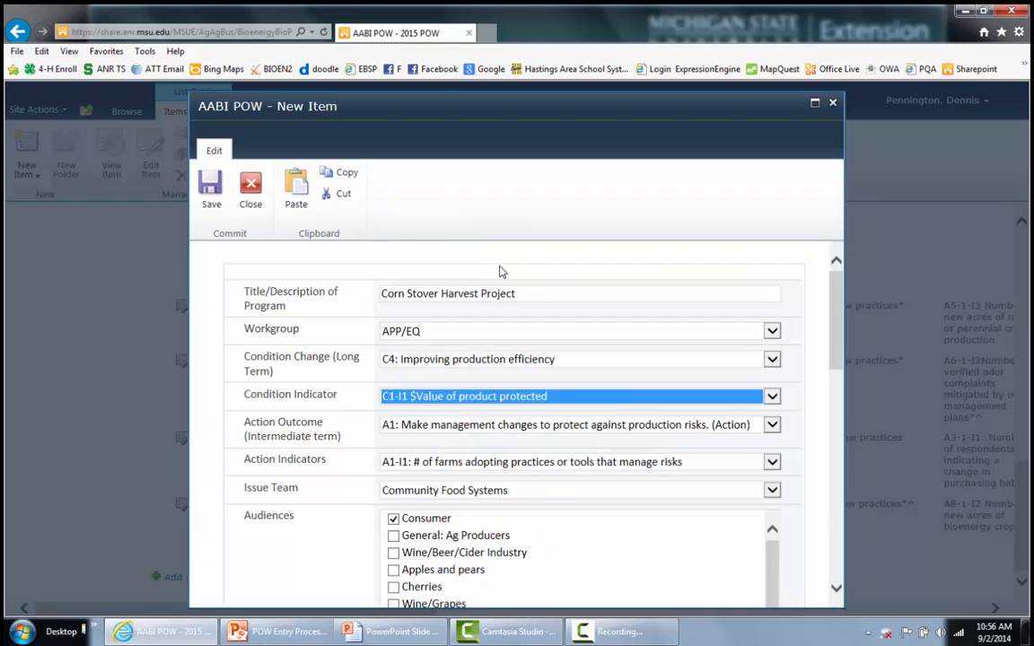
click(428, 429)
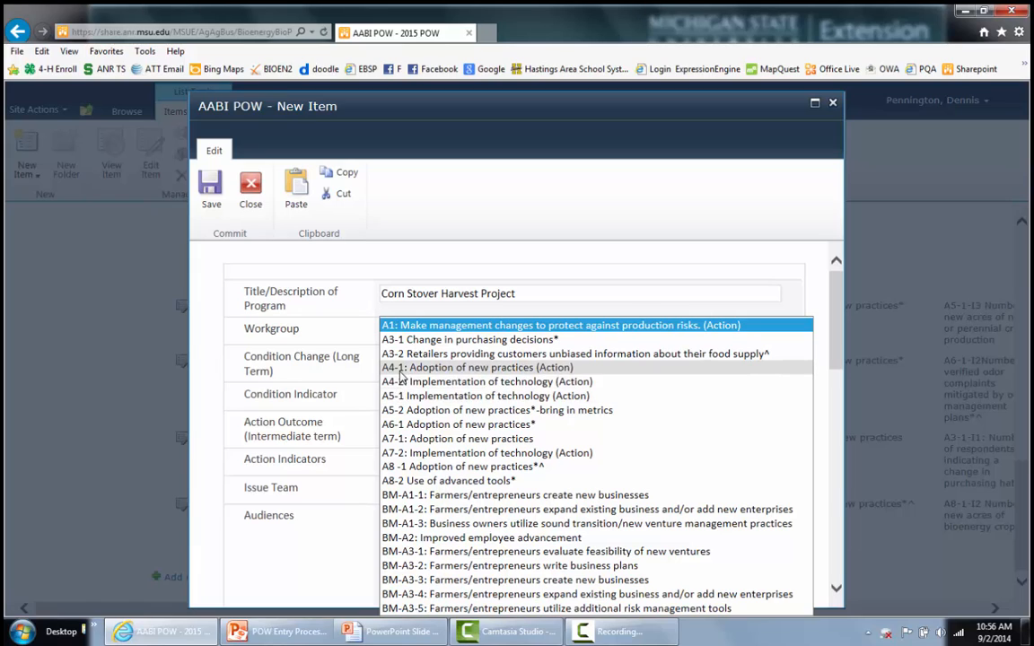
click(466, 382)
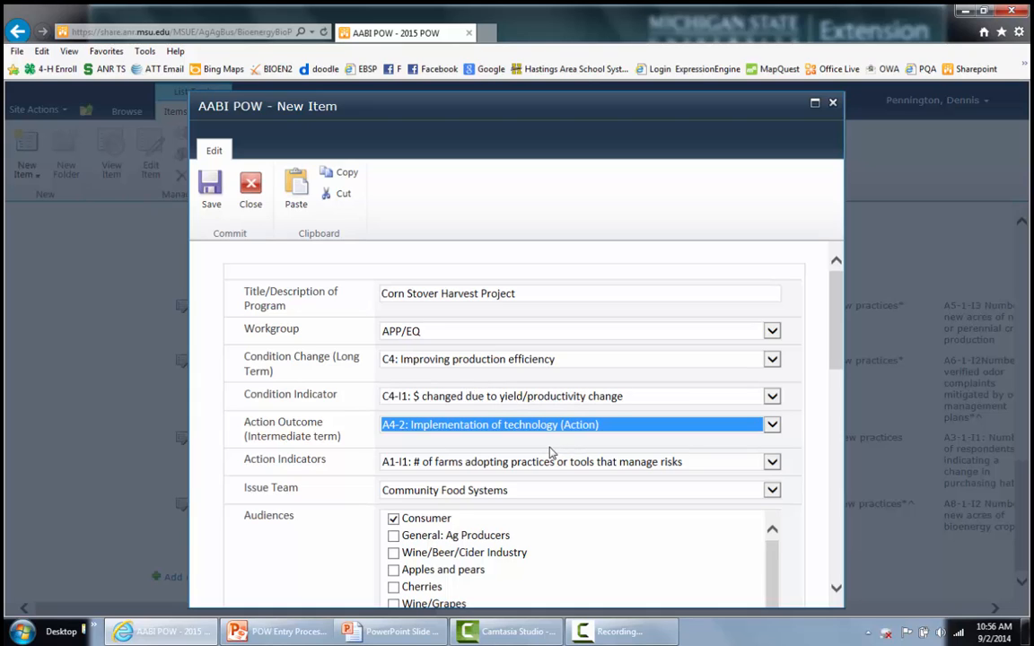
scroll(553, 453, down, 3)
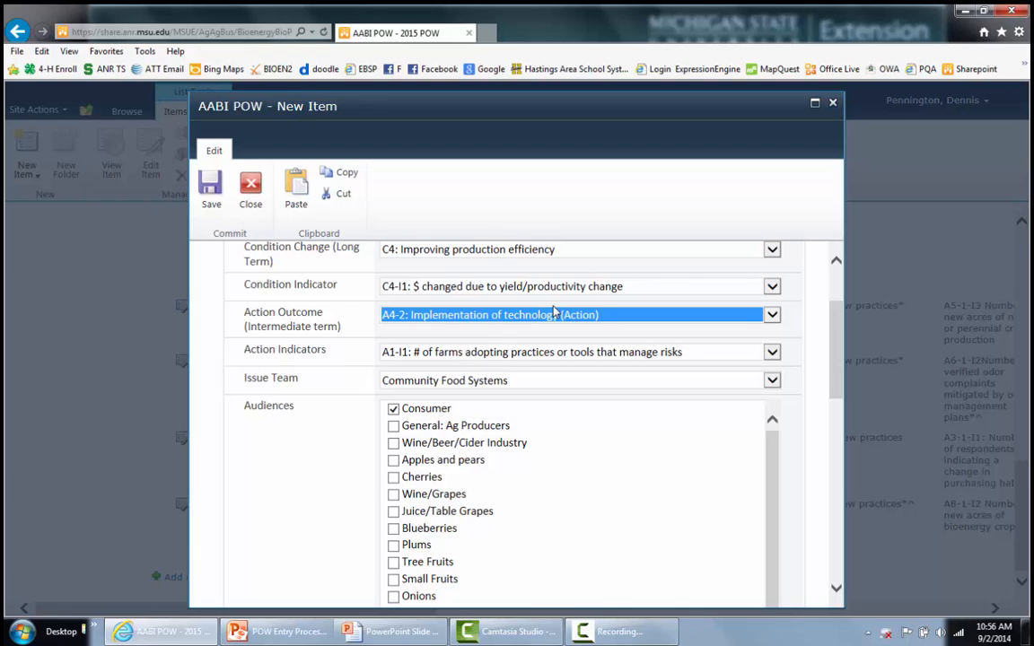
click(501, 356)
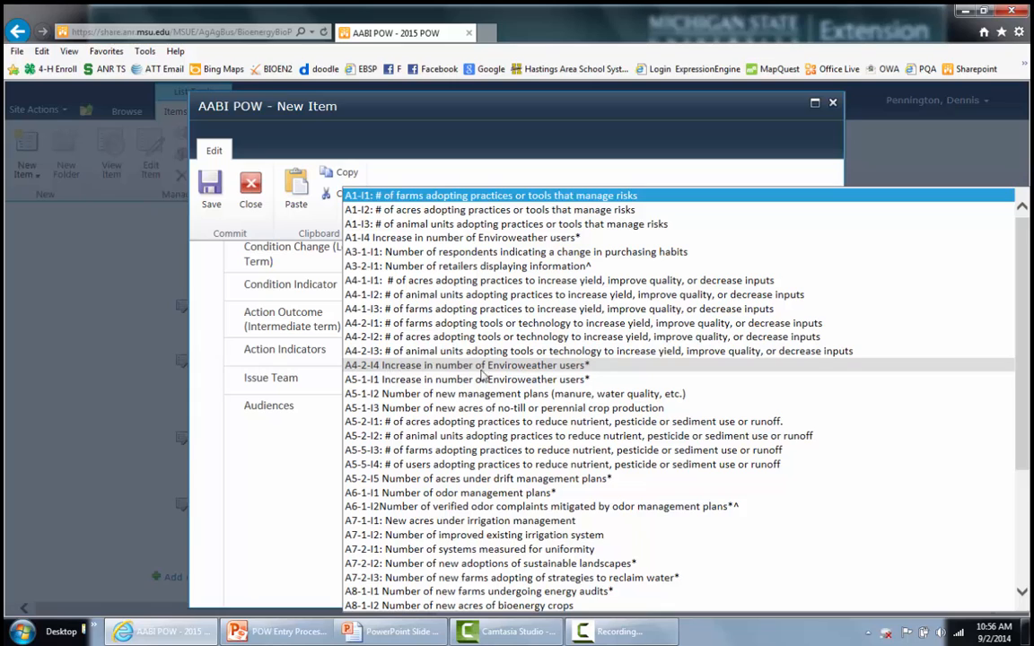
click(520, 310)
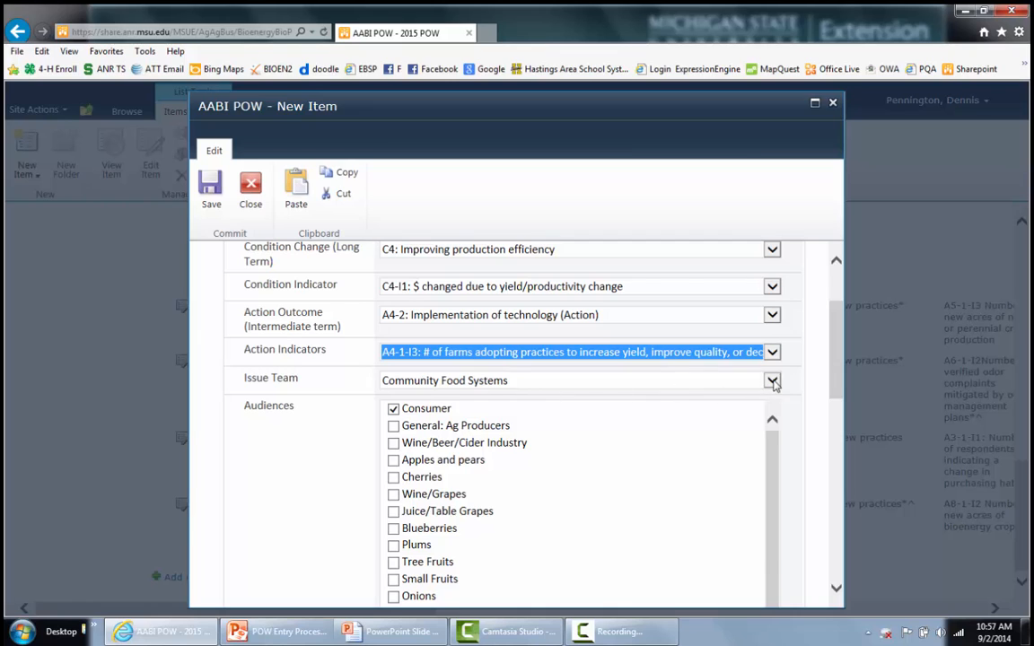
- Set the Issue Team to Bioenergy
click(773, 381)
click(430, 535)
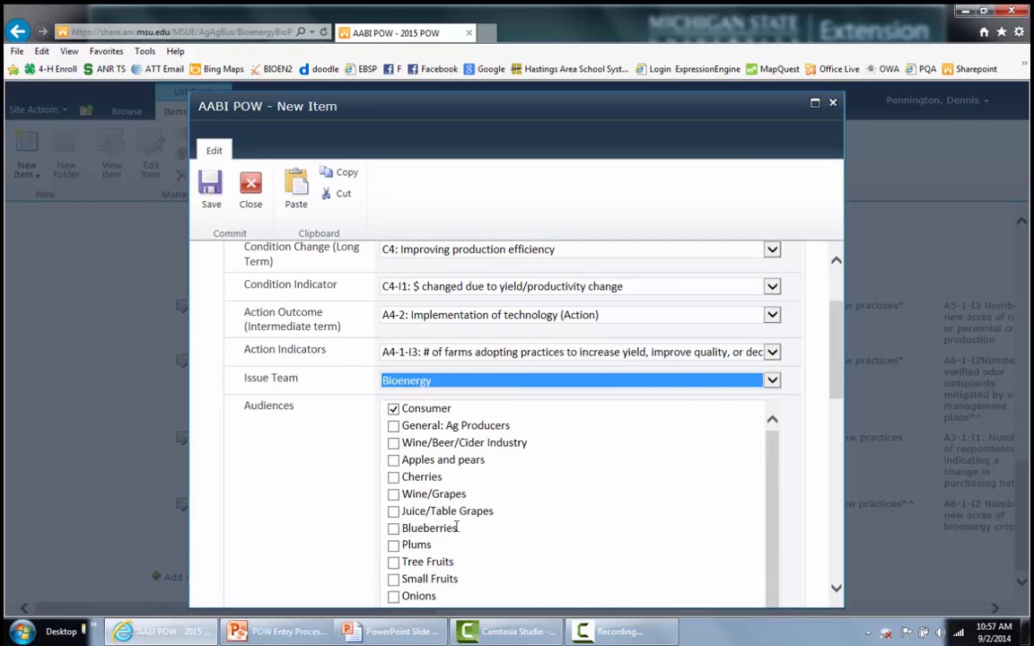
scroll(613, 434, down, 1)
scroll(709, 436, up, 3)
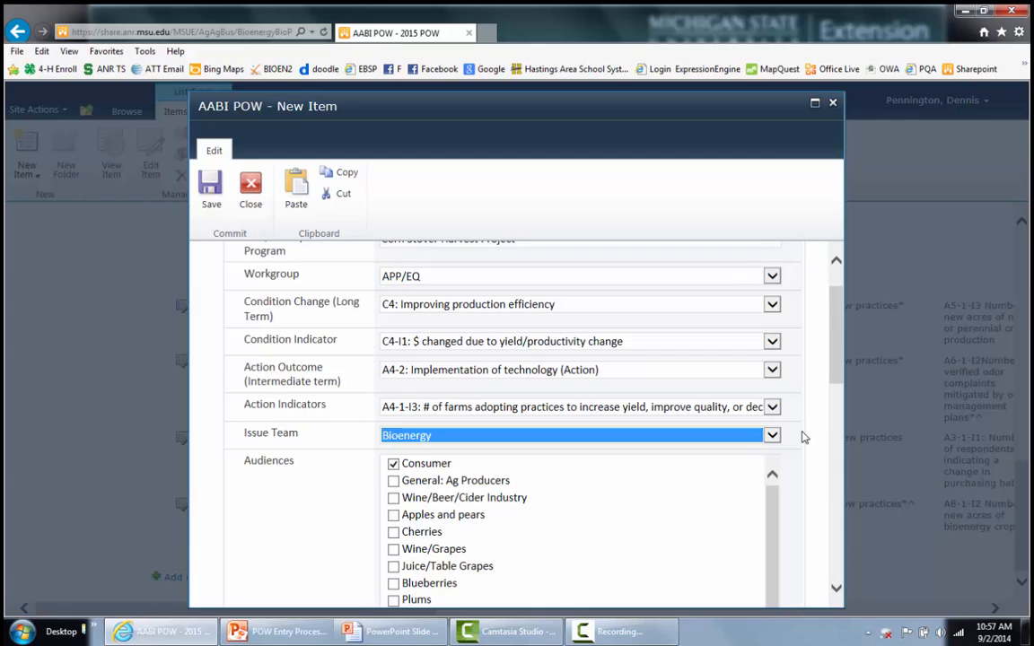
drag(834, 353, 835, 413)
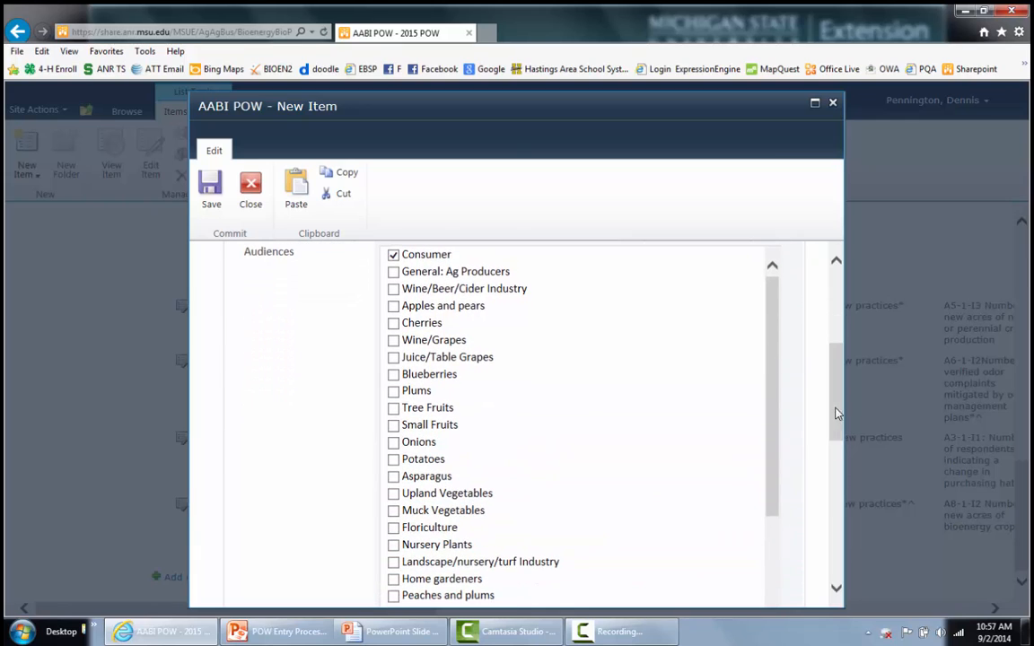
- Tick General: Ag Producers, Corn and Bioenergy businesses/entrepreneurs as Audiences
click(394, 274)
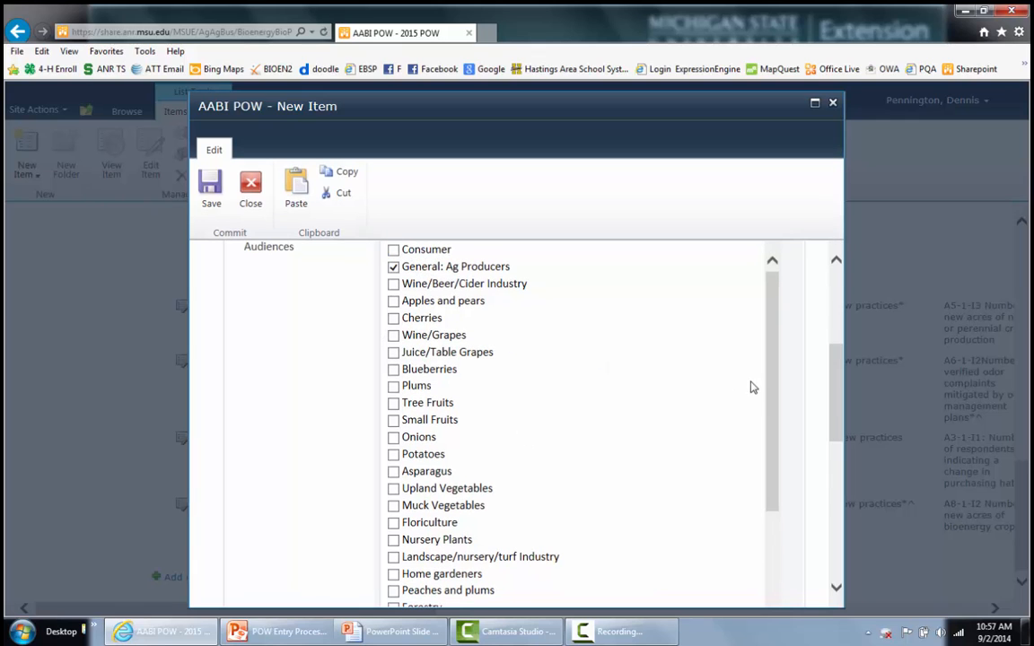
drag(773, 388, 589, 497)
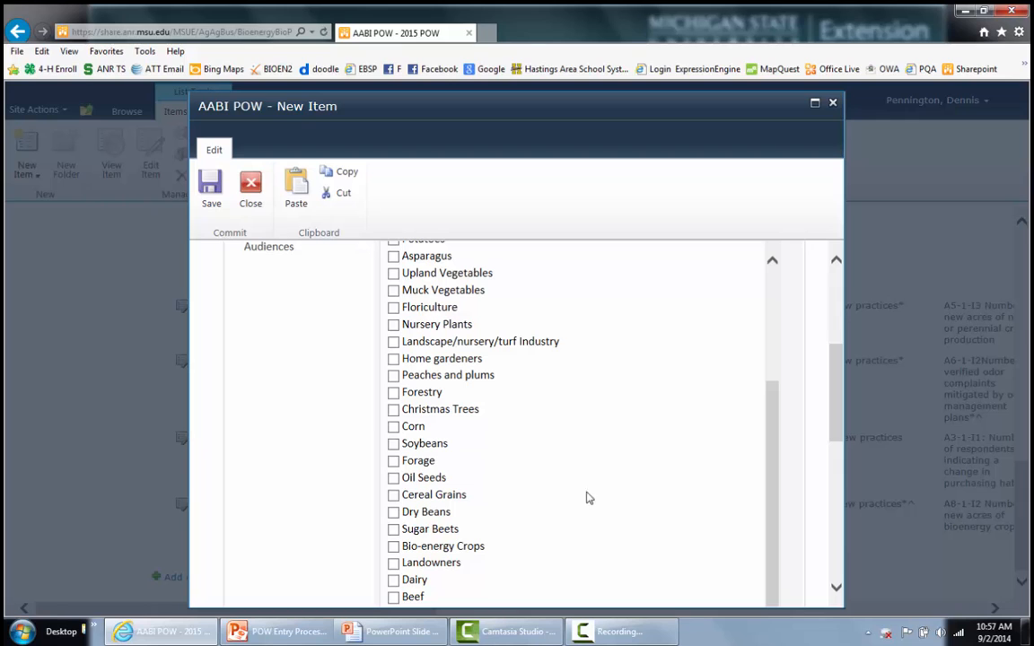
click(393, 427)
drag(775, 432, 768, 513)
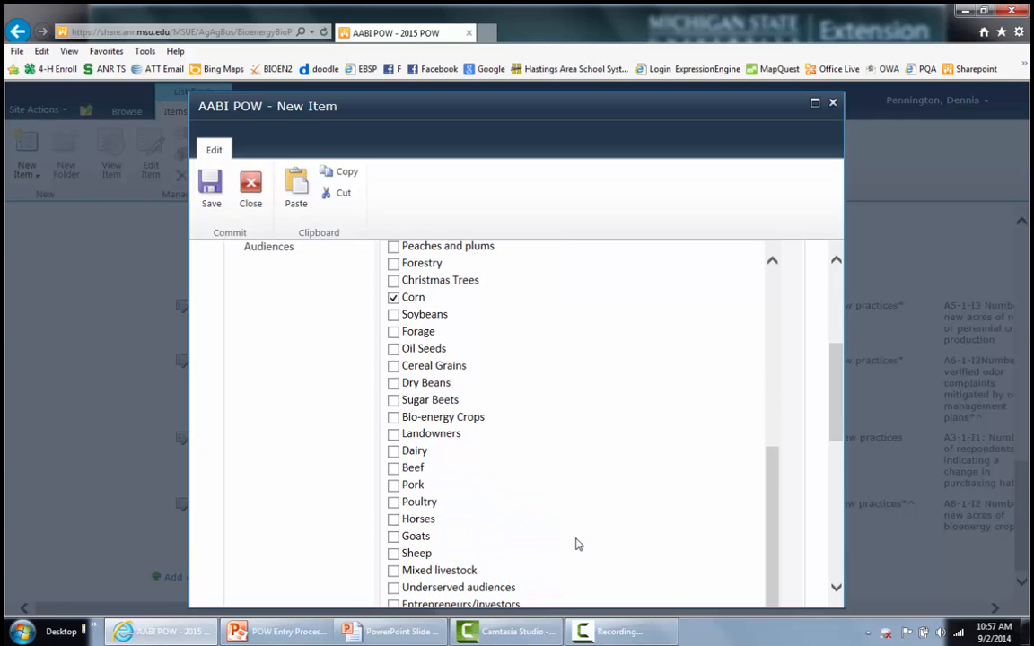
scroll(579, 545, down, 5)
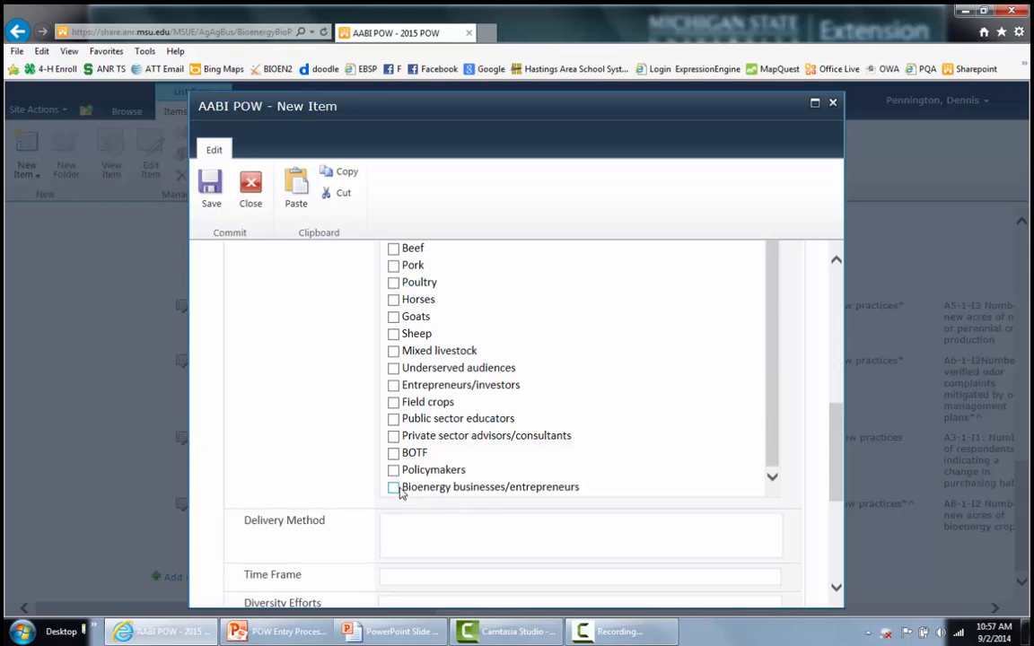
click(395, 487)
scroll(431, 491, up, 5)
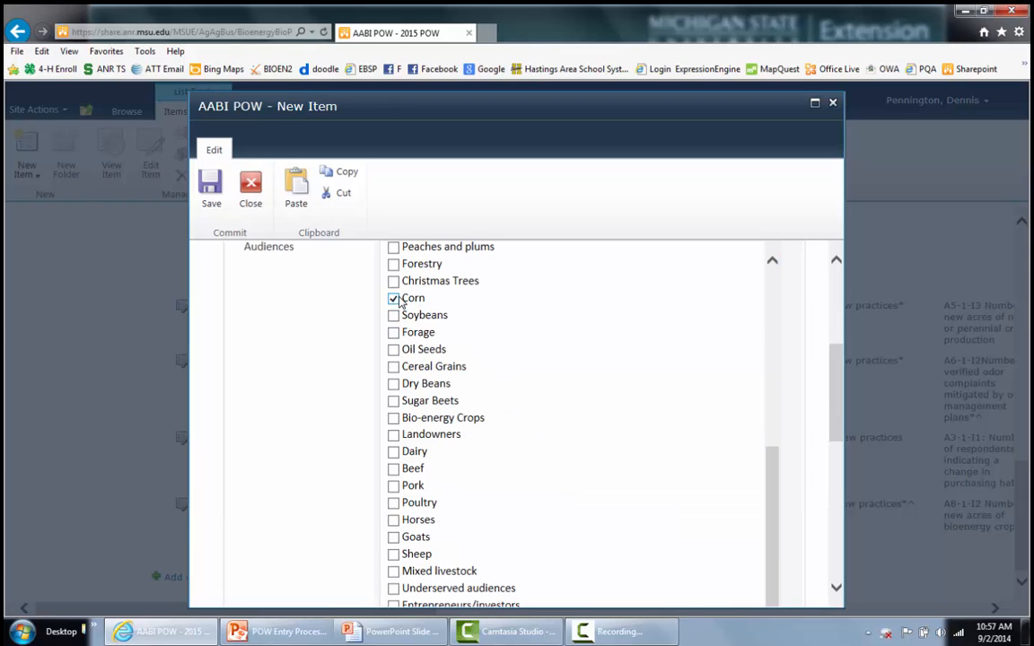
- Enter Delivery Method 'On Farm Research Plots, published at winter meetings, and on website' and Time Frame 'Fall harvest 2014, winter meetings in February 2015'
scroll(498, 501, down, 5)
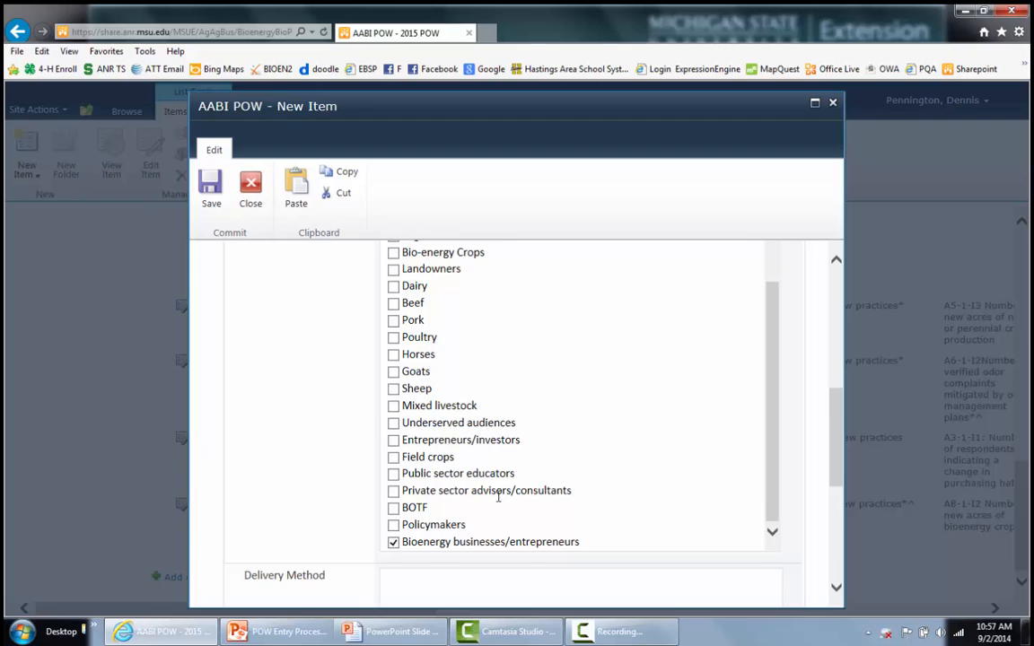
scroll(485, 484, down, 2)
click(424, 425)
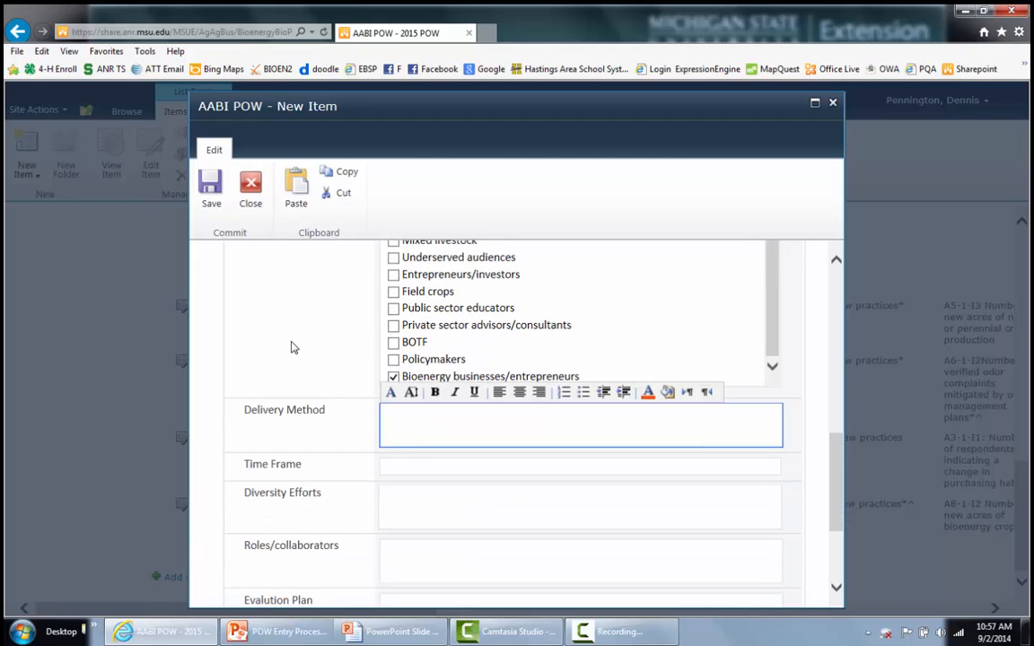
text(On Farm Research Plots, publish)
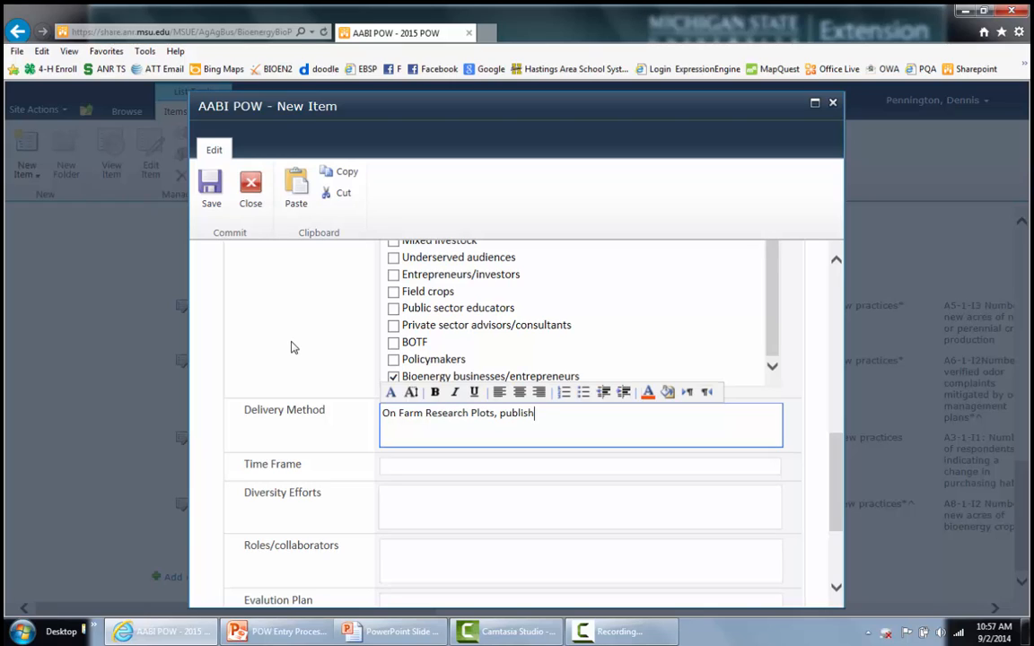
text(ed at winter meetings, and on website)
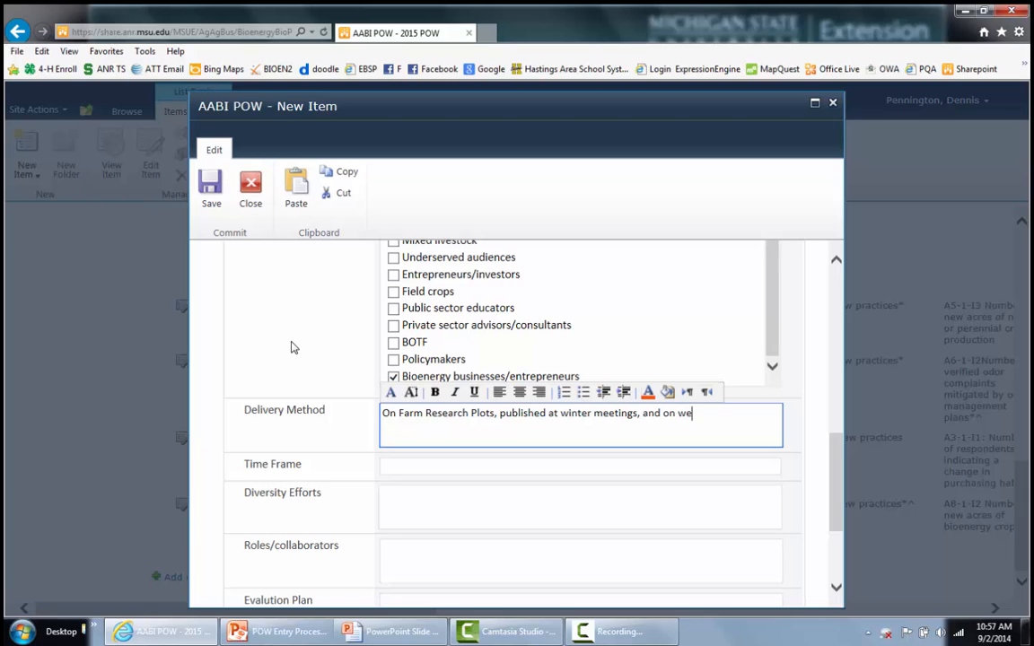
click(439, 466)
text(Fa)
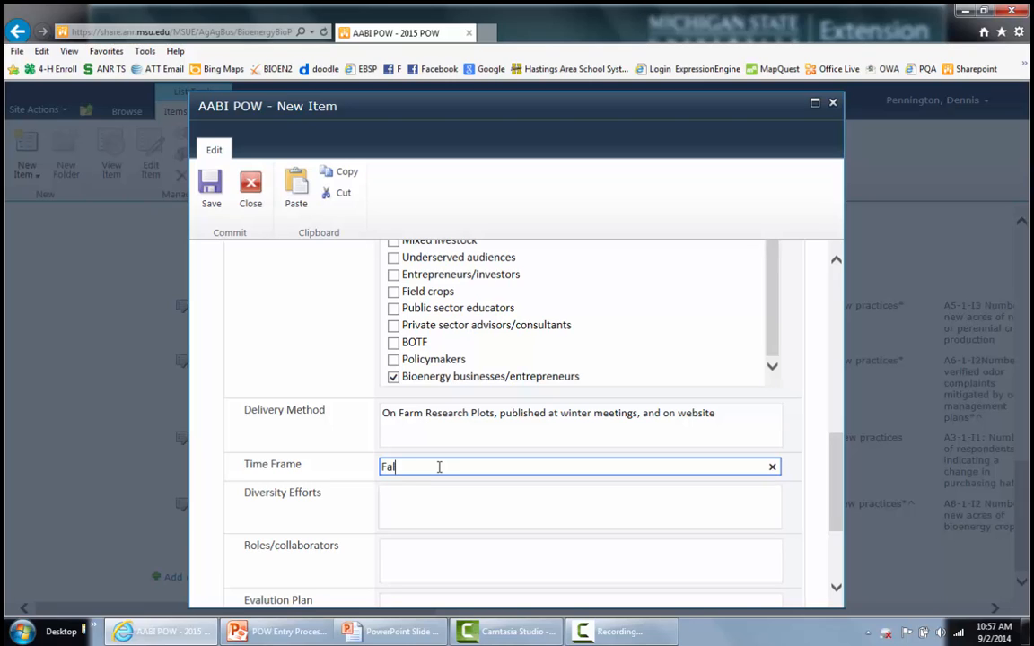
text(ll harvest 2014, winter meetings in F)
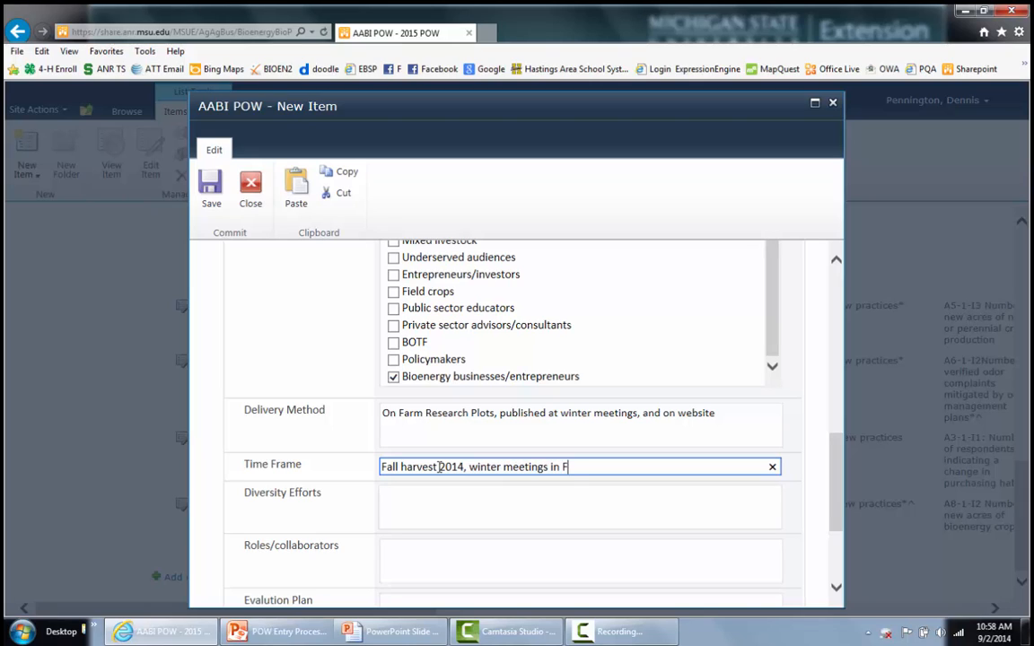
text(ebruary 2015)
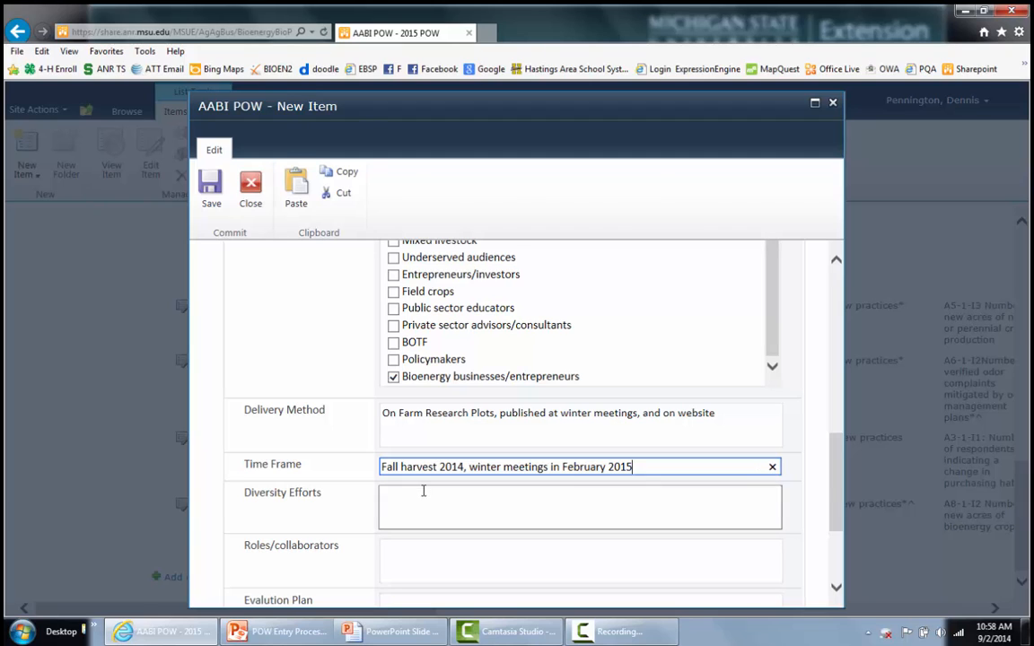
- Enter 'Non' for Diversity Efforts, five collaborators' names, and Evaluation Plan 'Turning Point survey at the conclusion of the presentation'
click(423, 494)
text(None)
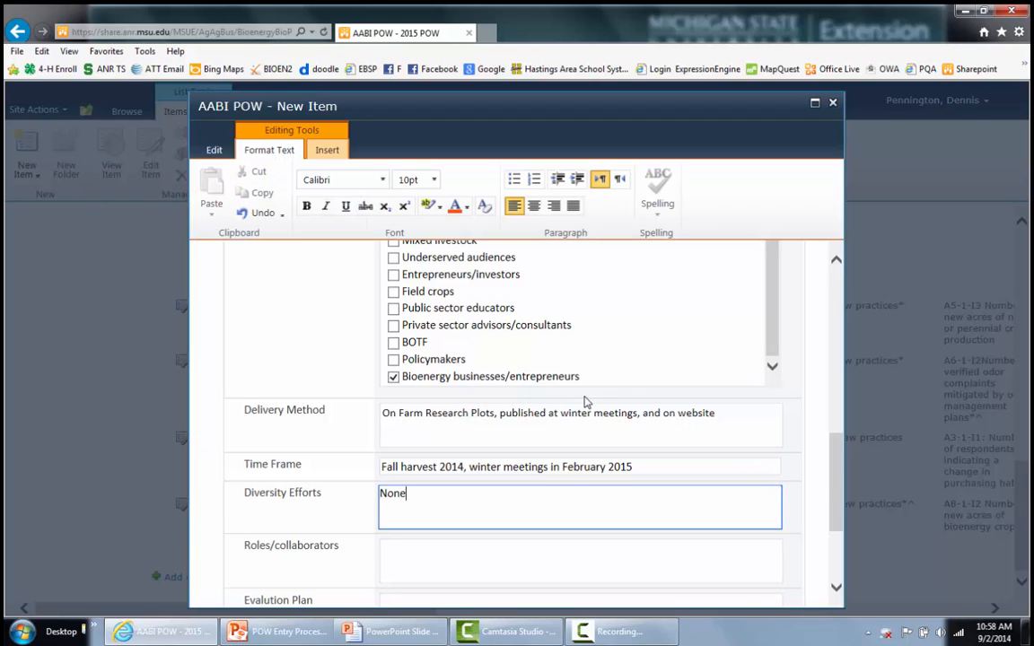
scroll(588, 404, down, 3)
click(462, 441)
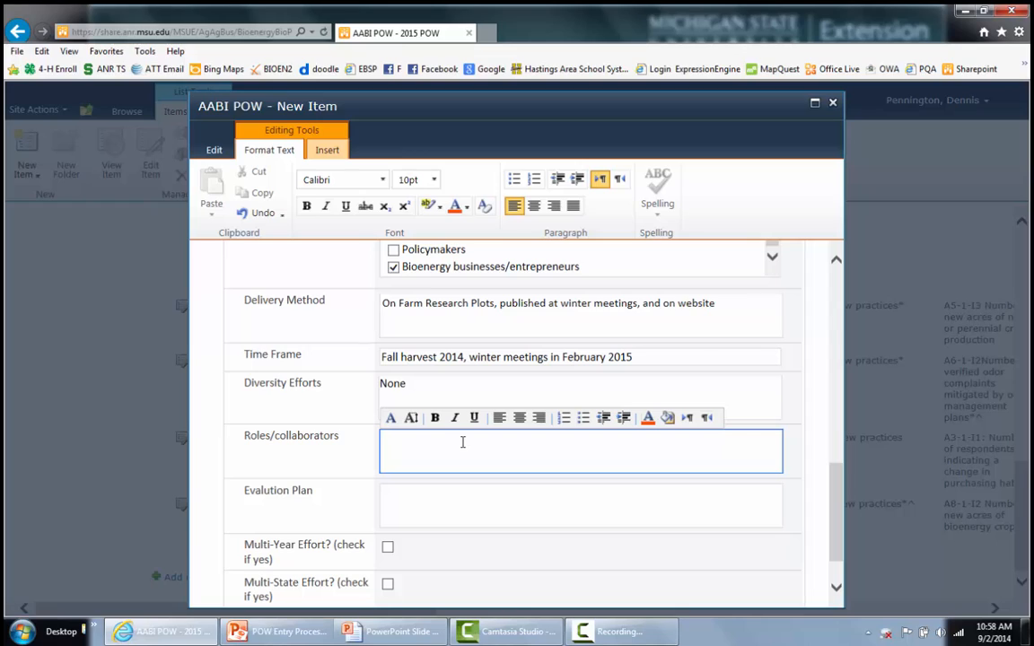
text(Dennis, Mark, Charles, Paul,)
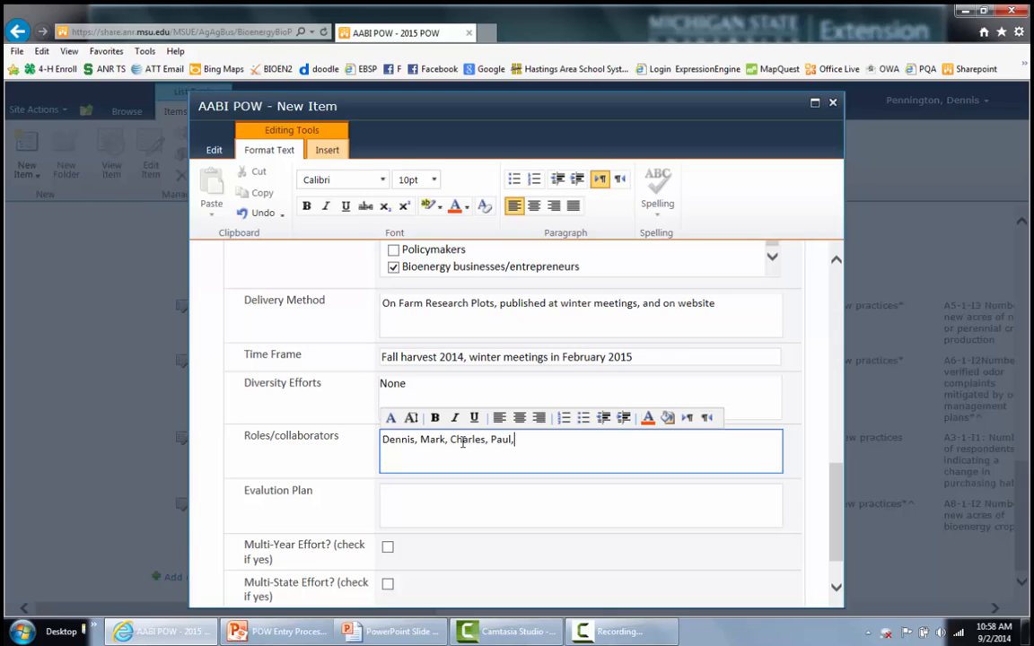
text( James)
click(453, 501)
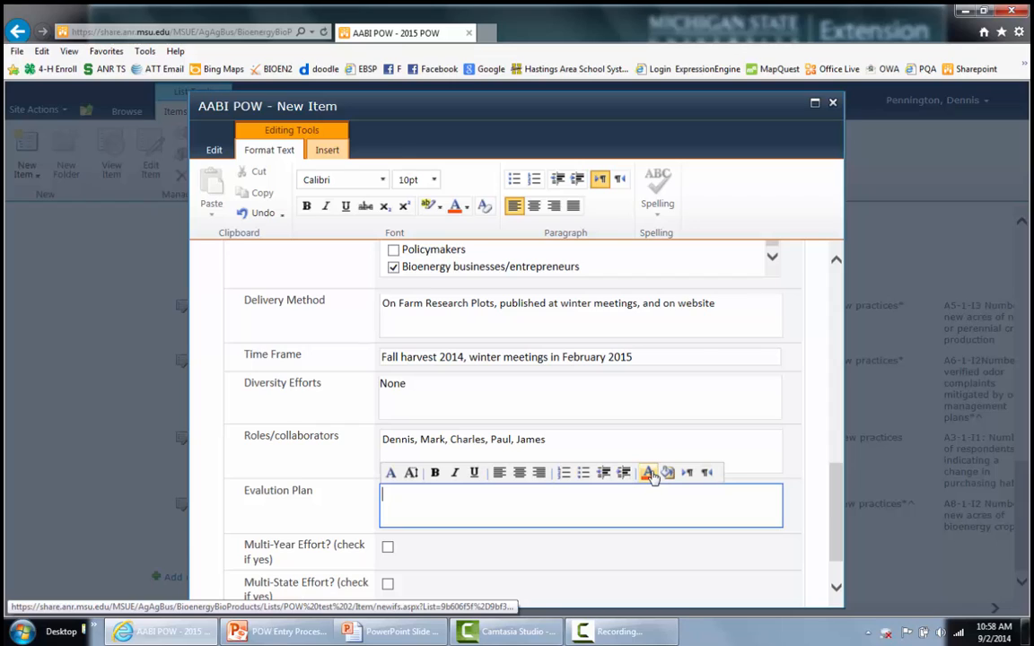
text(Turning Point survey at )
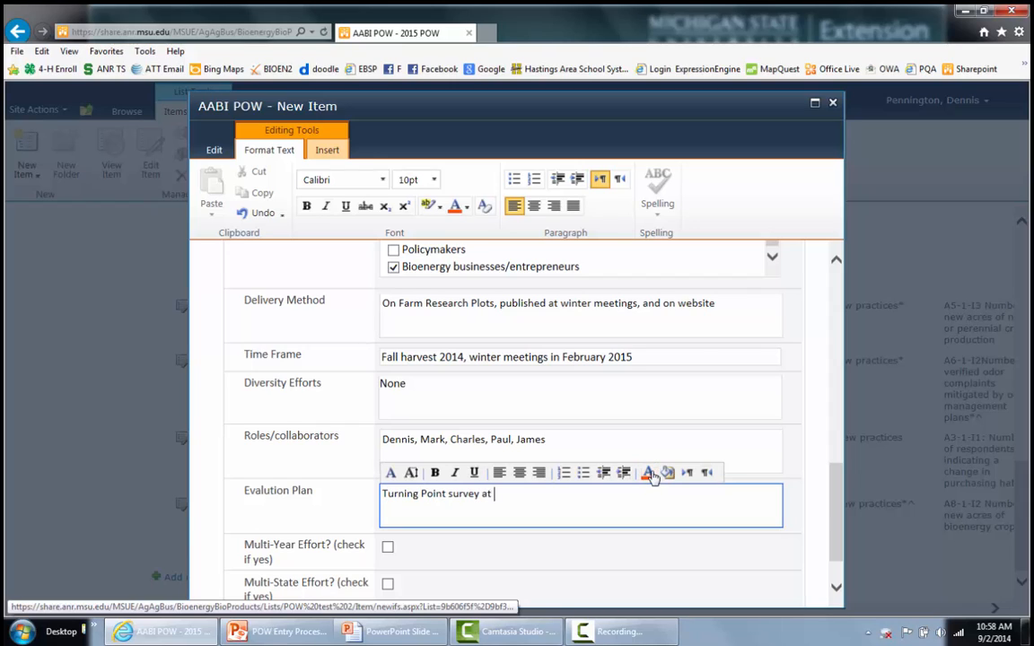
text(the conclusion of the )
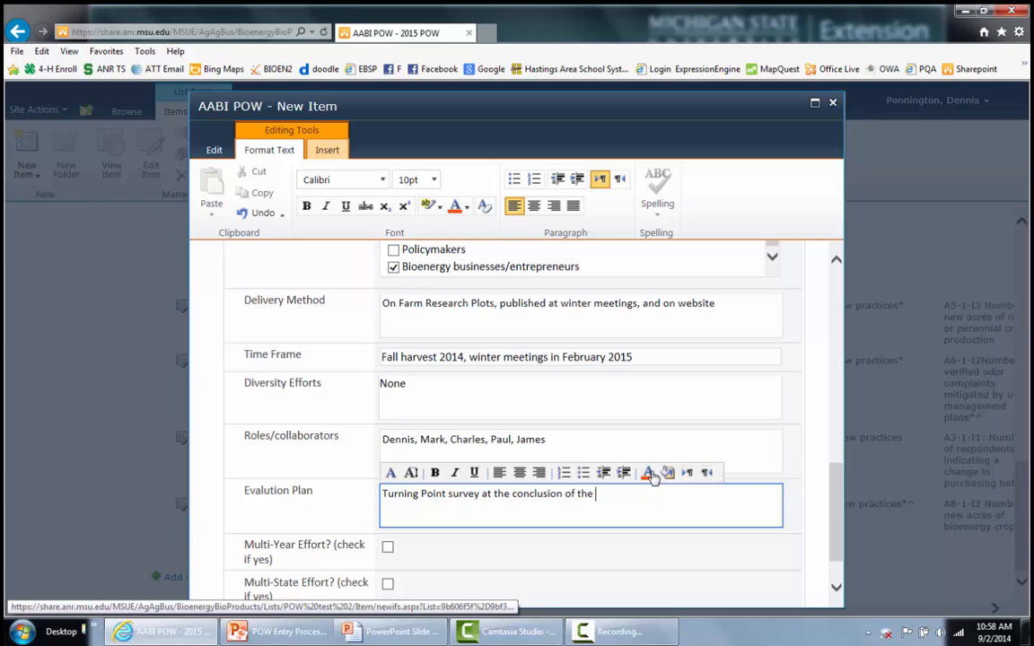
text(presentation)
scroll(387, 492, down, 1)
- Tick Multi-Year and Multi-State for the Corn Stover Harvest Project item and save it
click(387, 492)
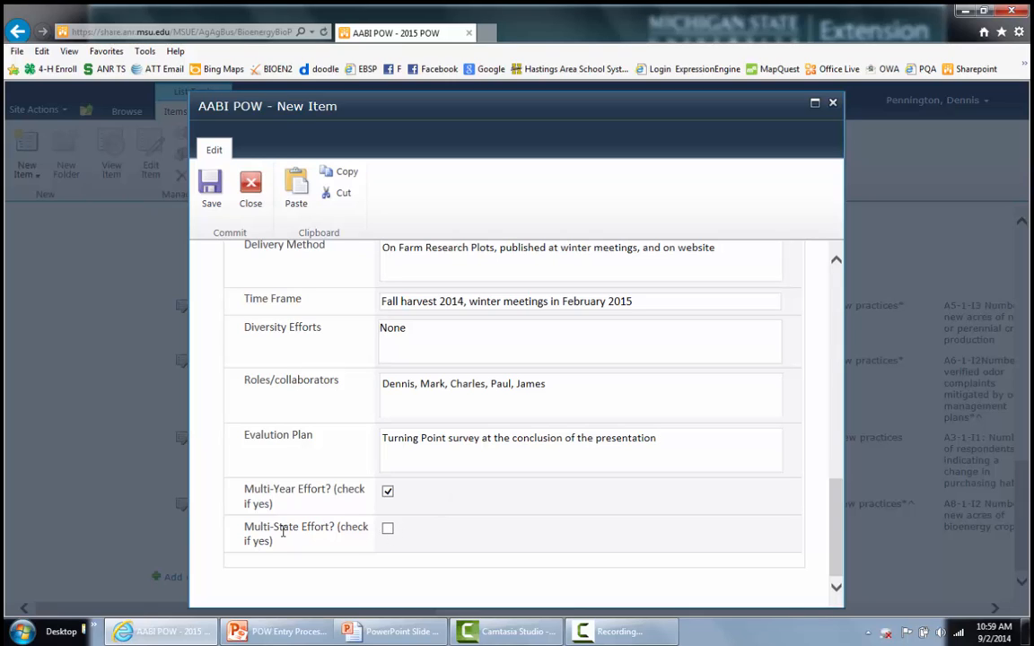
click(388, 530)
click(564, 463)
click(210, 194)
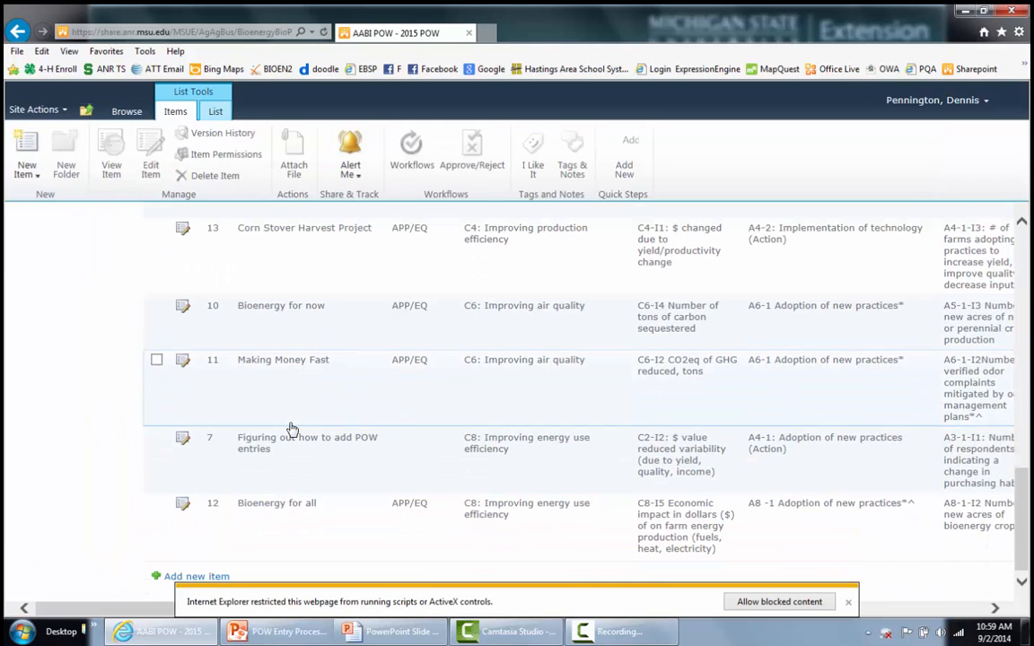
- Dismiss the blocked-content warning and select the 'Figuring out how to add POW entries' row for editing
click(281, 521)
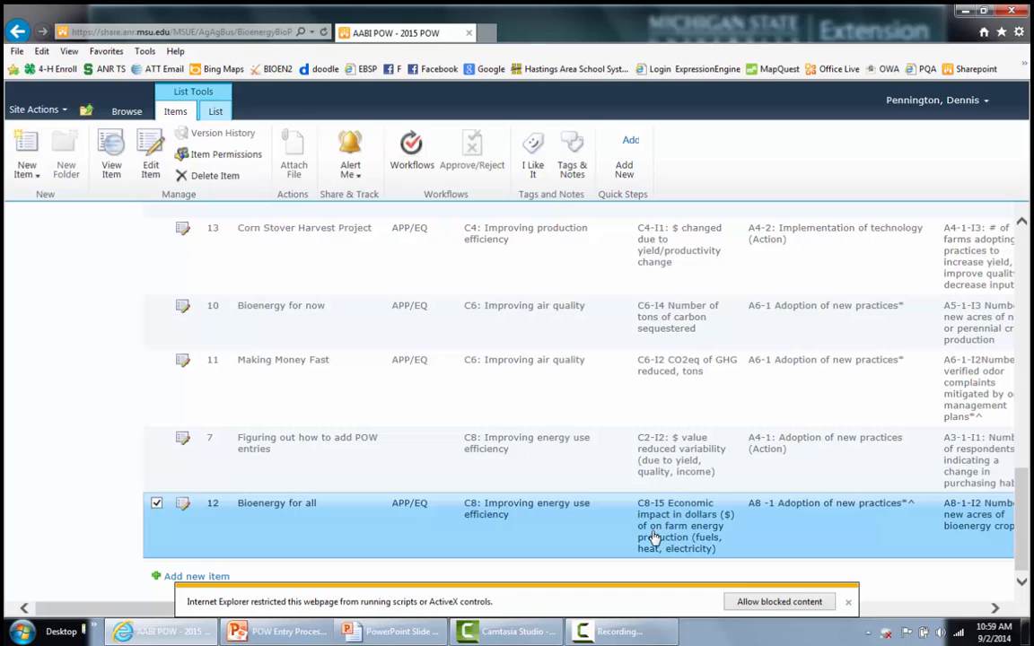
click(849, 603)
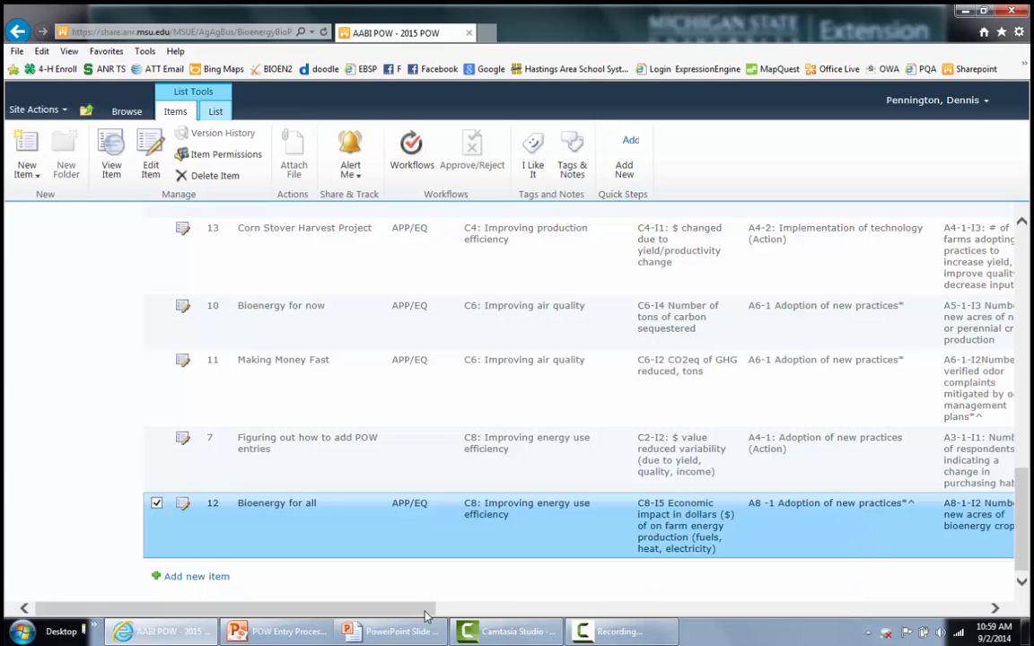
drag(431, 611, 409, 615)
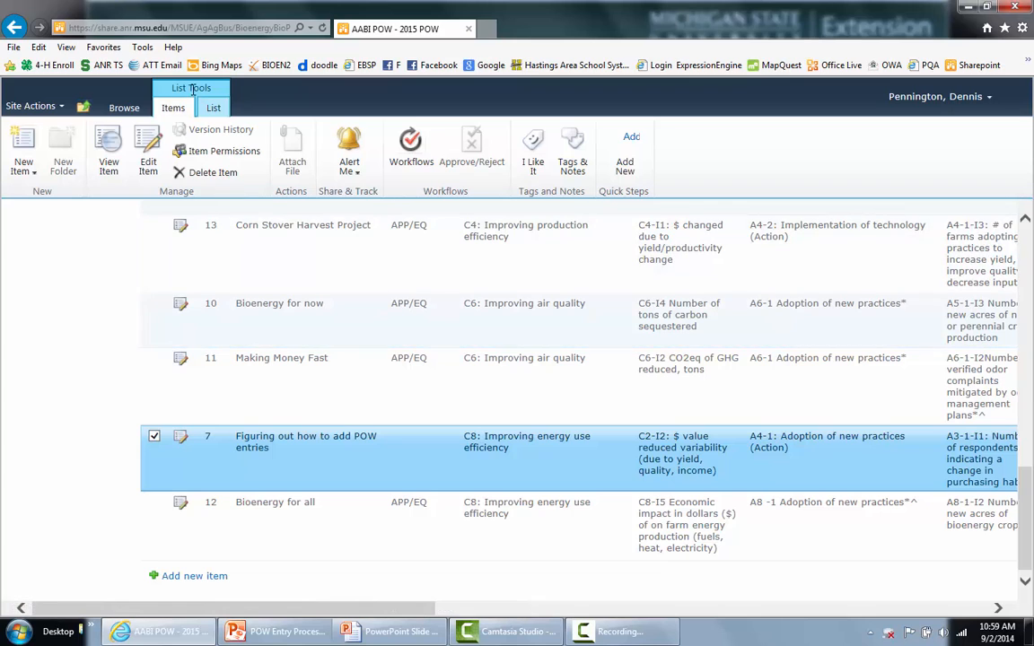
click(123, 108)
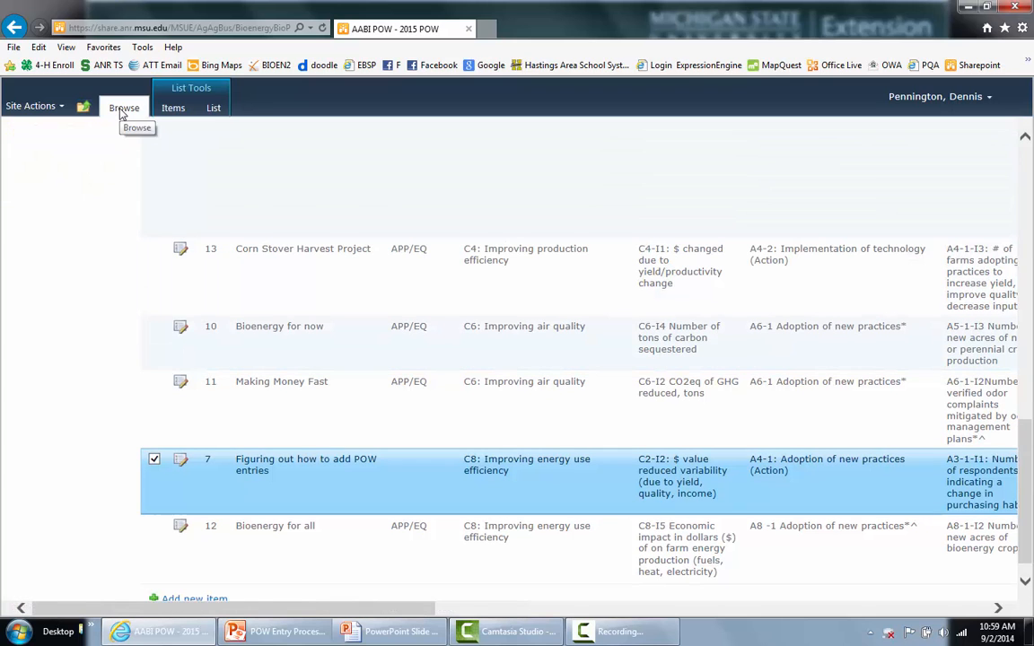
click(174, 108)
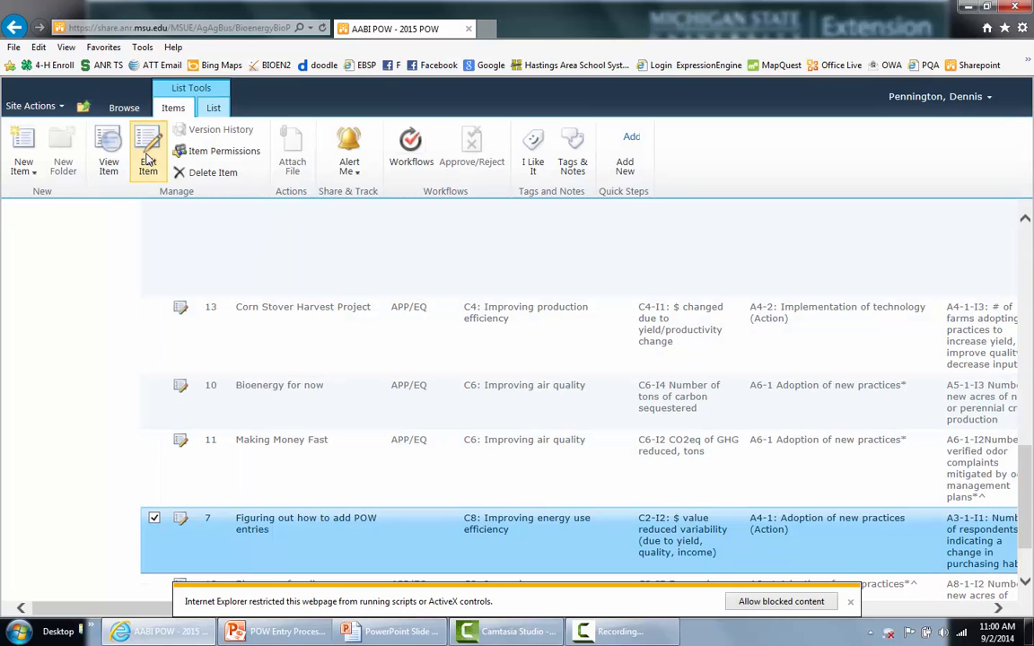
- Retitle the item '20015 AABI PWS' and add the Bioenergy businesses/entrepreneurs audience
click(181, 524)
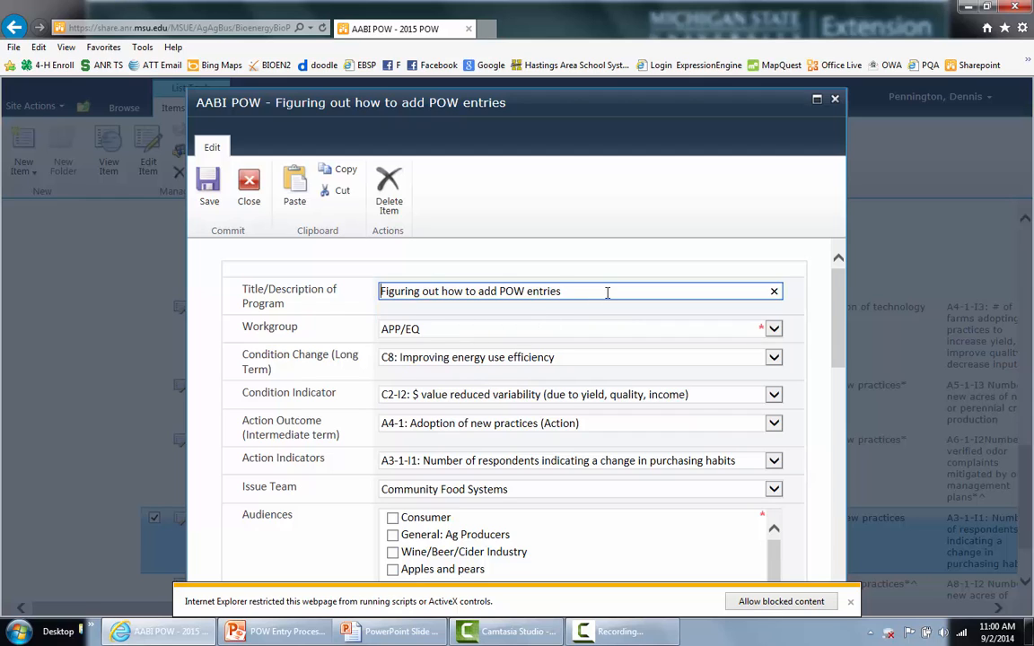
drag(607, 293, 375, 310)
text(200)
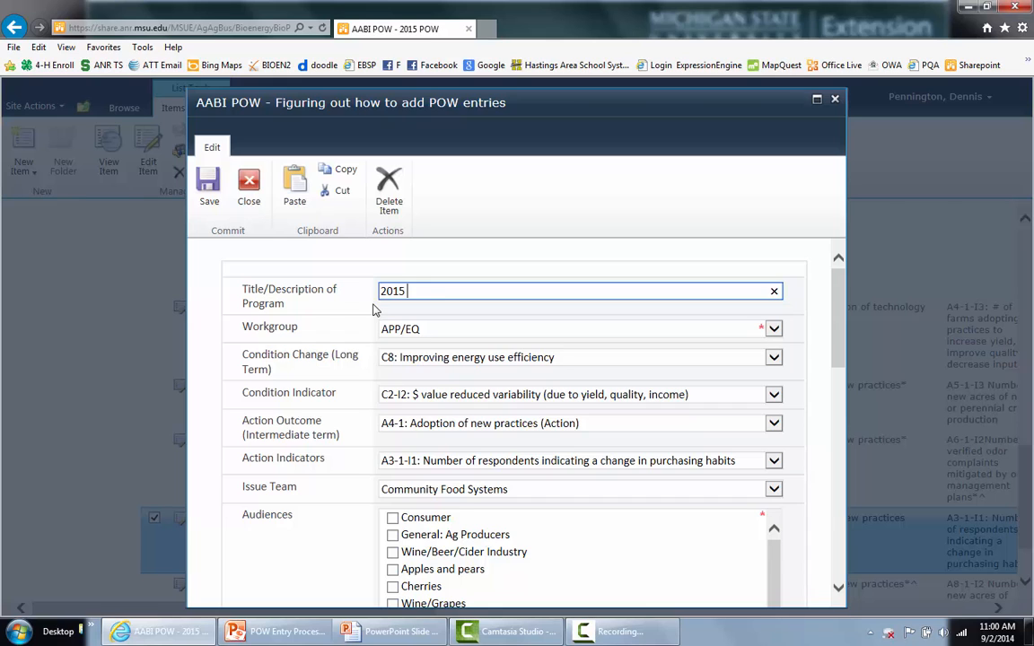
text(15 AABI PWS)
scroll(529, 428, down, 15)
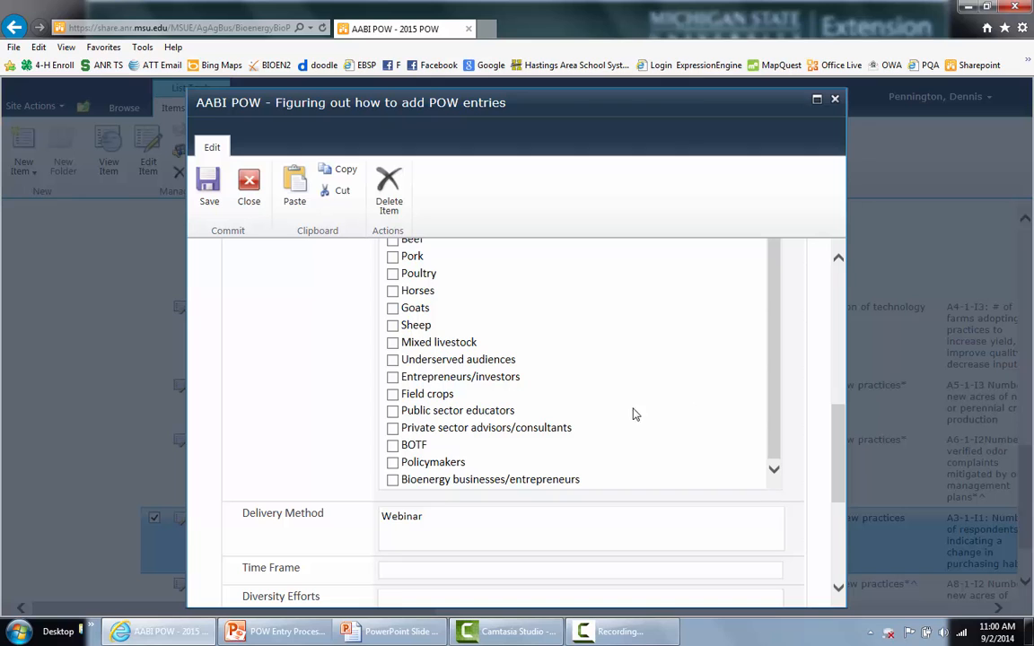
click(393, 481)
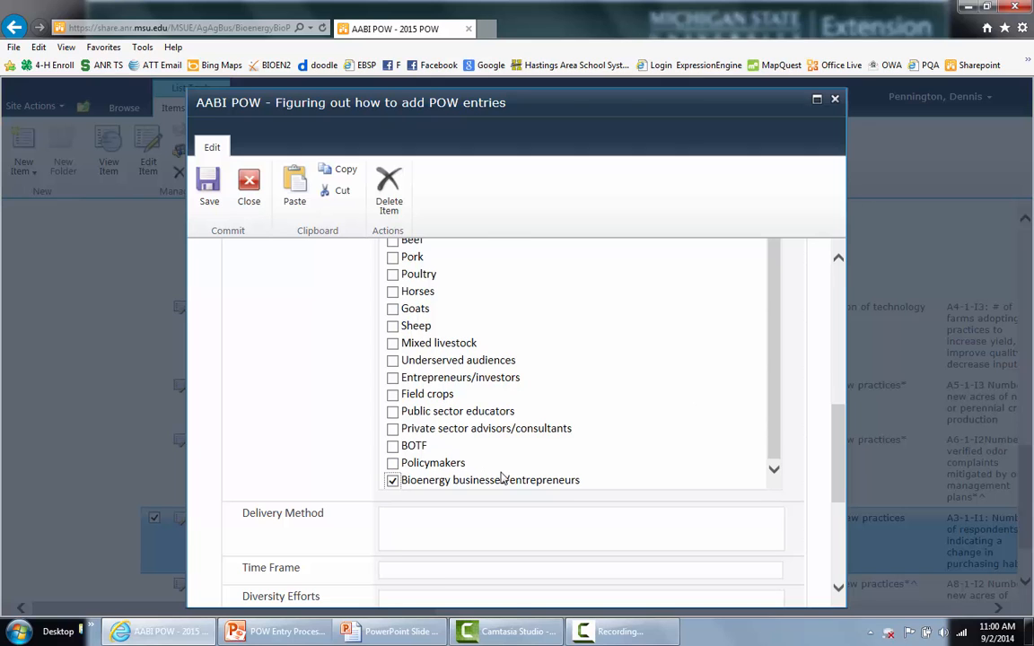
- Set Time Frame to July 2015, enter a collaborator's name, and save the item
scroll(498, 482, up, 3)
scroll(466, 494, down, 4)
scroll(380, 512, down, 3)
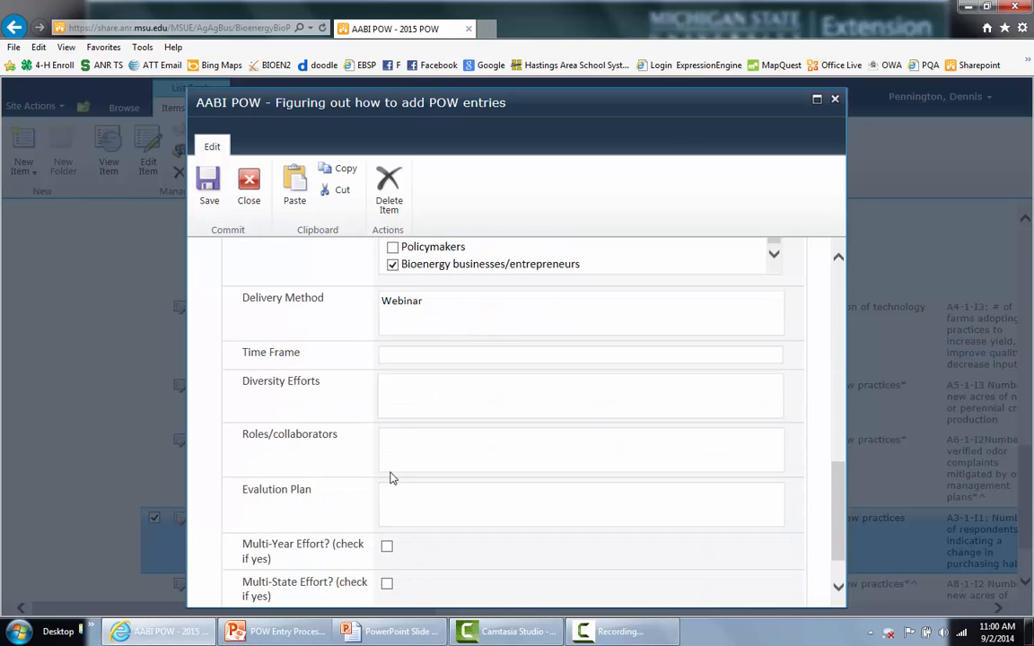
click(395, 354)
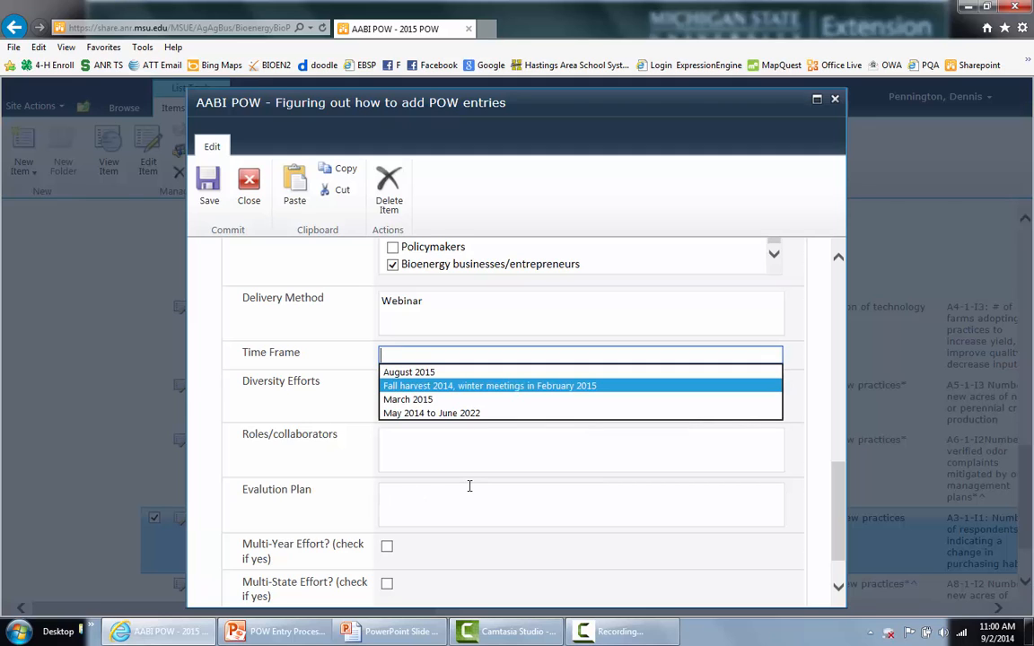
text(July )
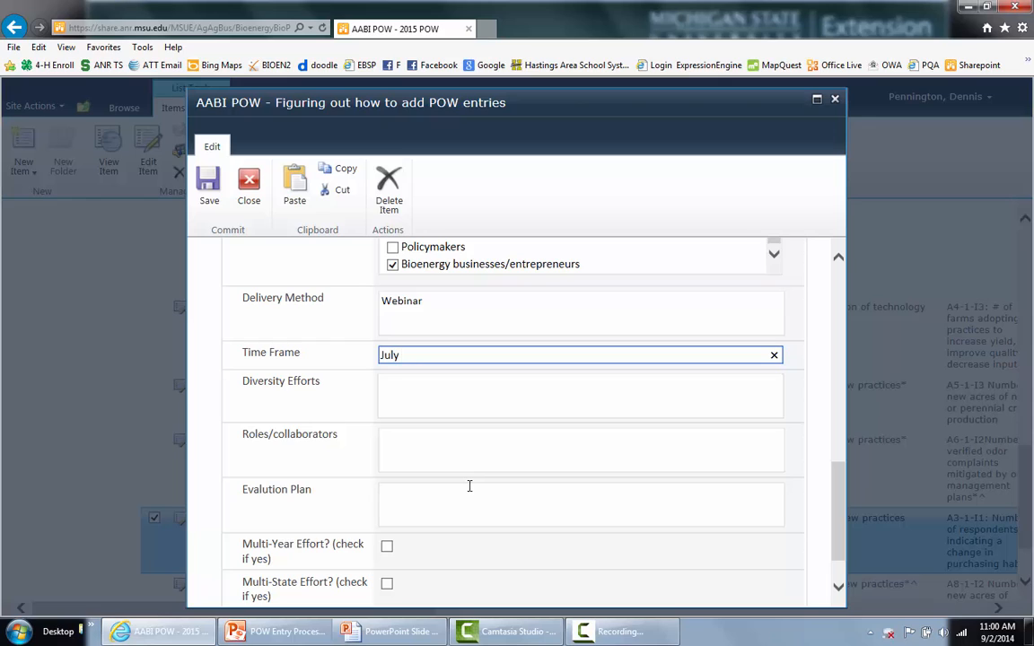
text(201o)
text(5)
key(Left)
key(BackSpace)
click(406, 445)
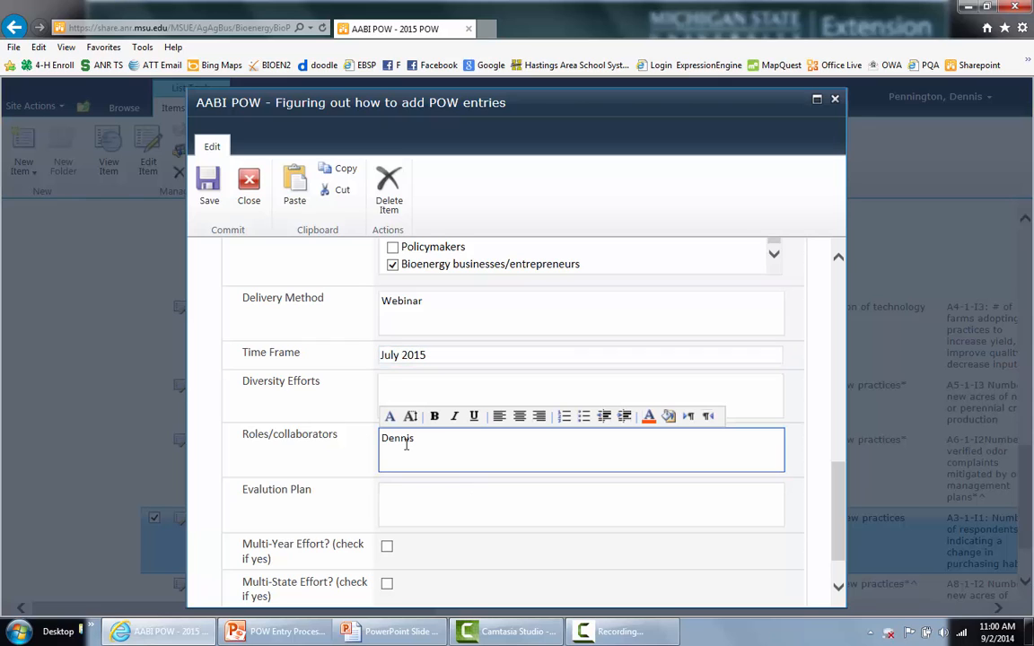
click(209, 189)
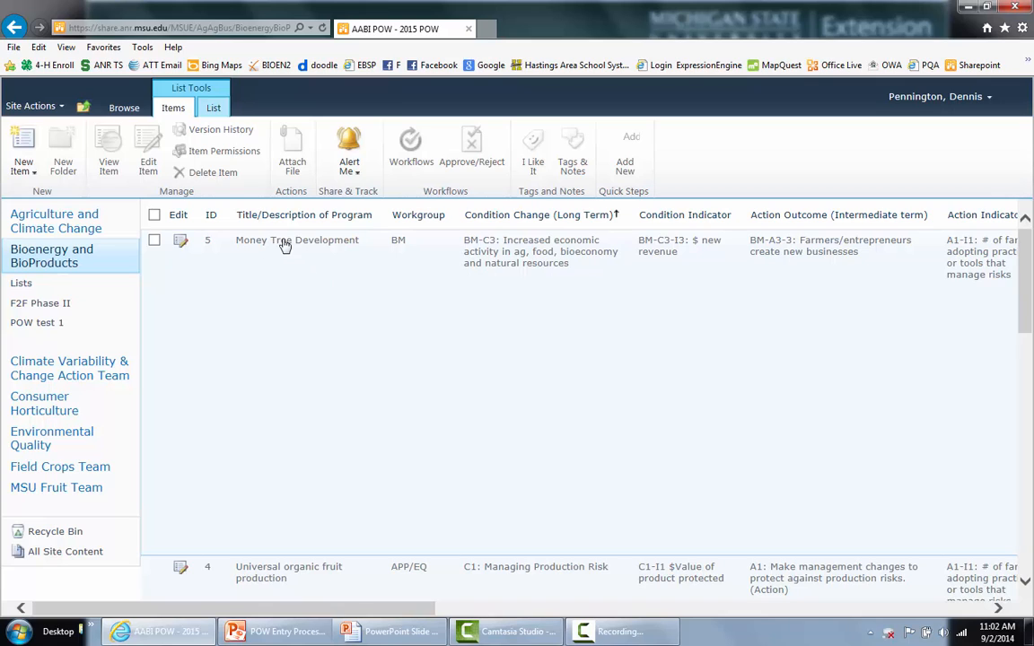
- Append a person's name to the Money Tree Development title, then show the save-conflict slide
click(180, 242)
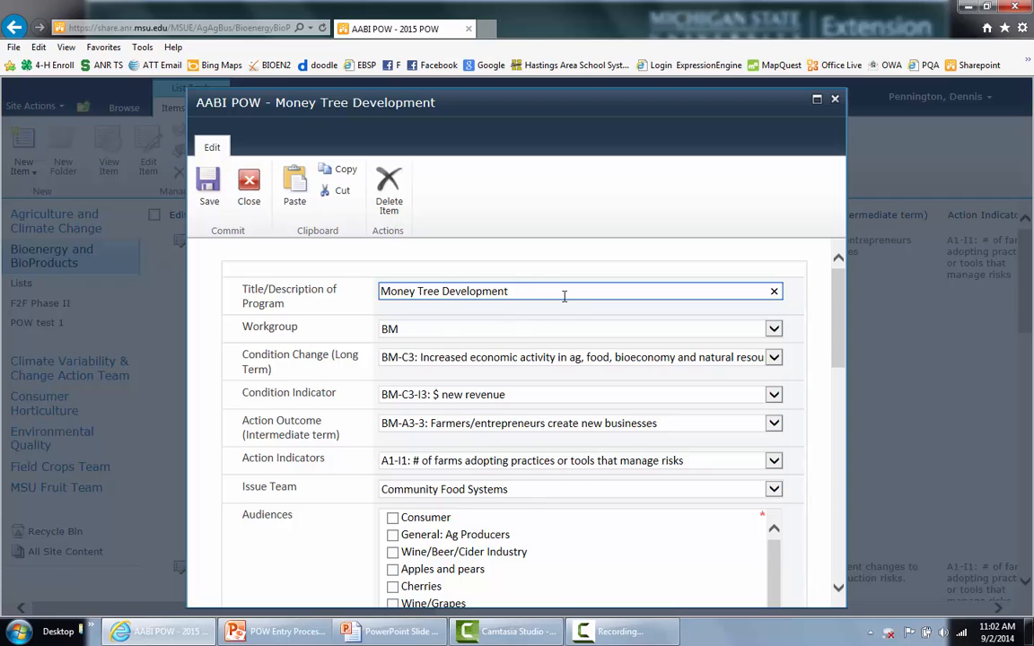
text(dennis)
click(395, 636)
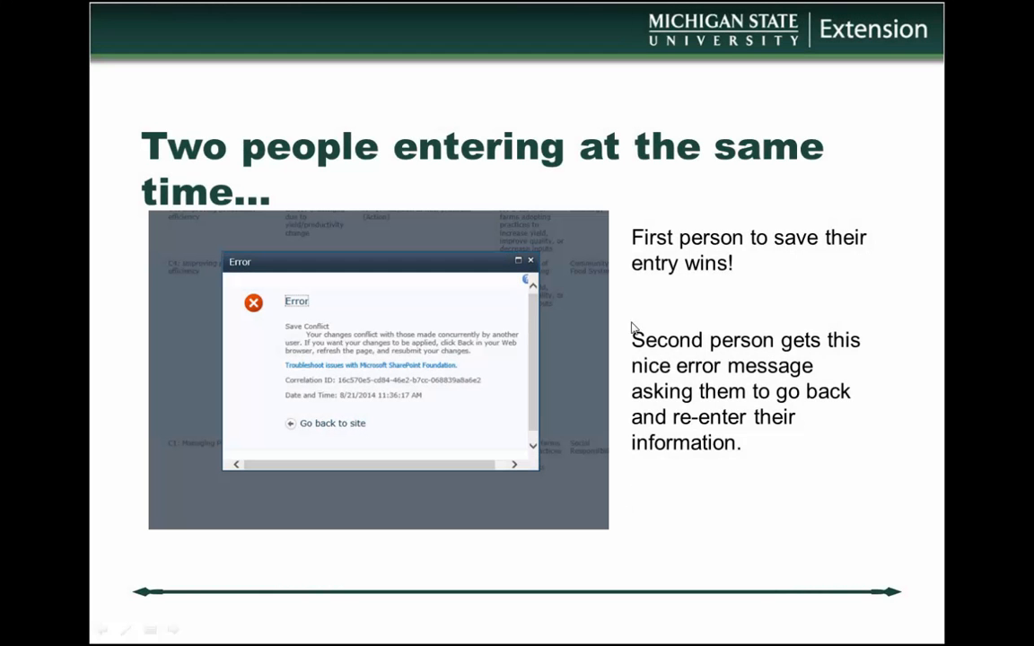